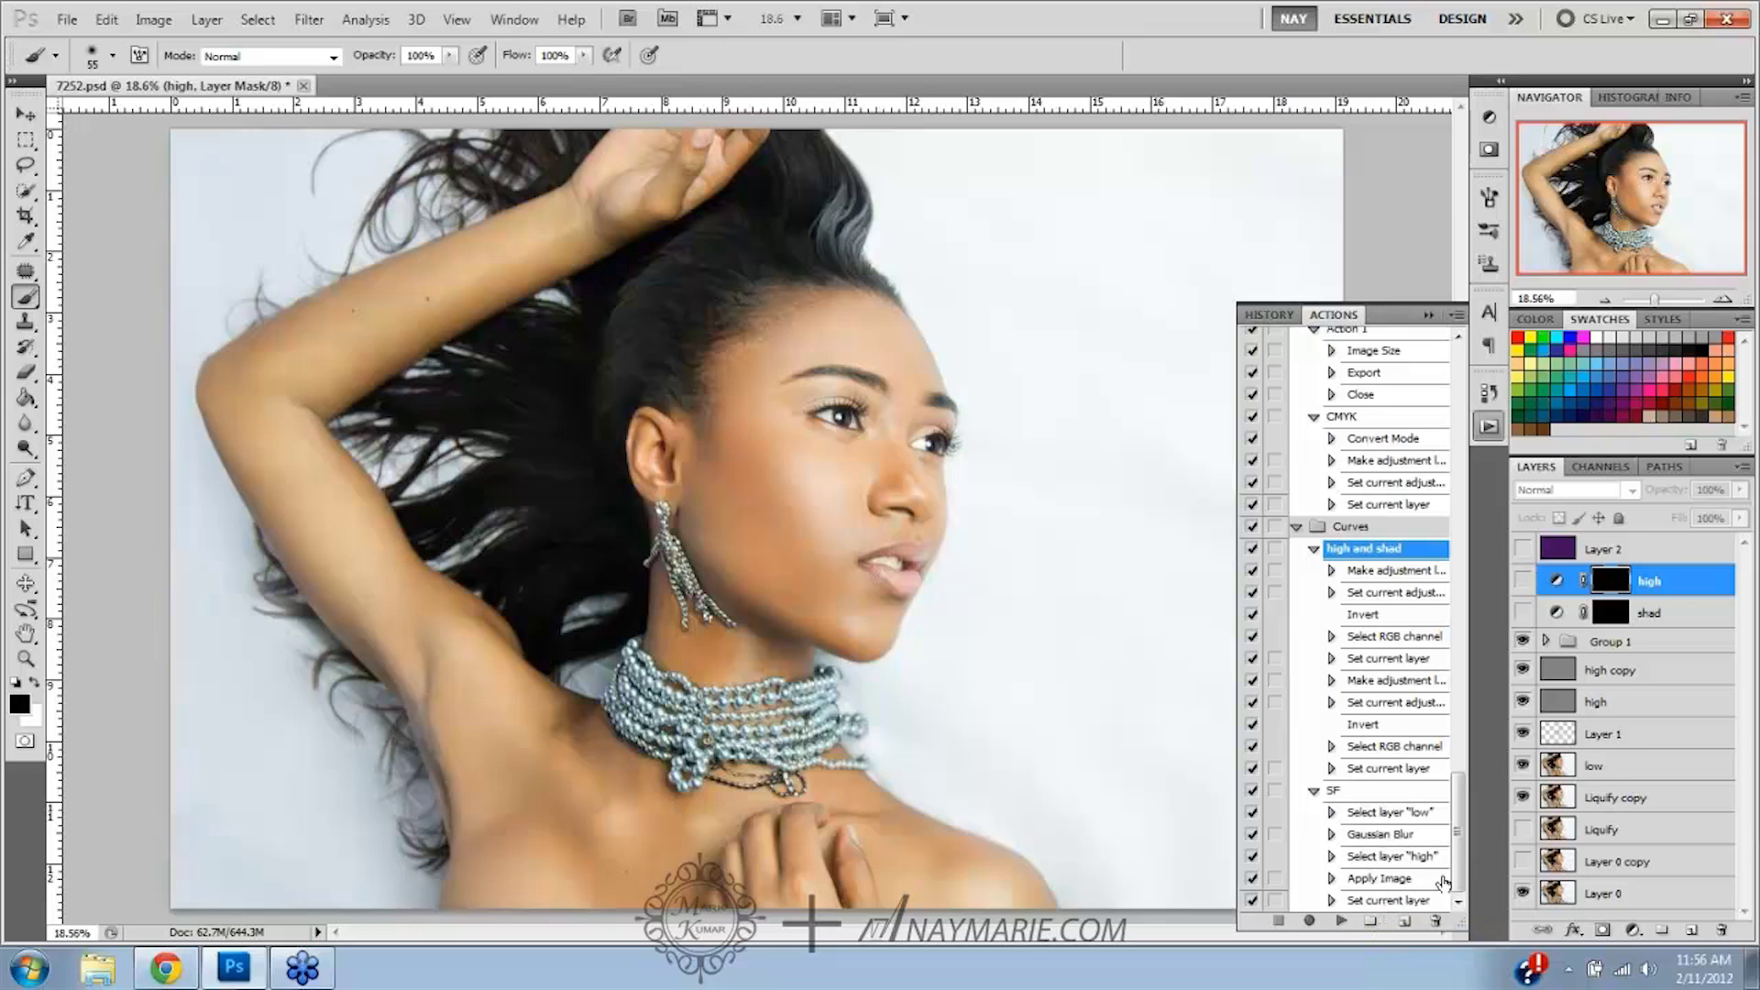
Collapse the Watermark and Curves sets at the top of the Actions panel
drag(1459, 876, 1499, 453)
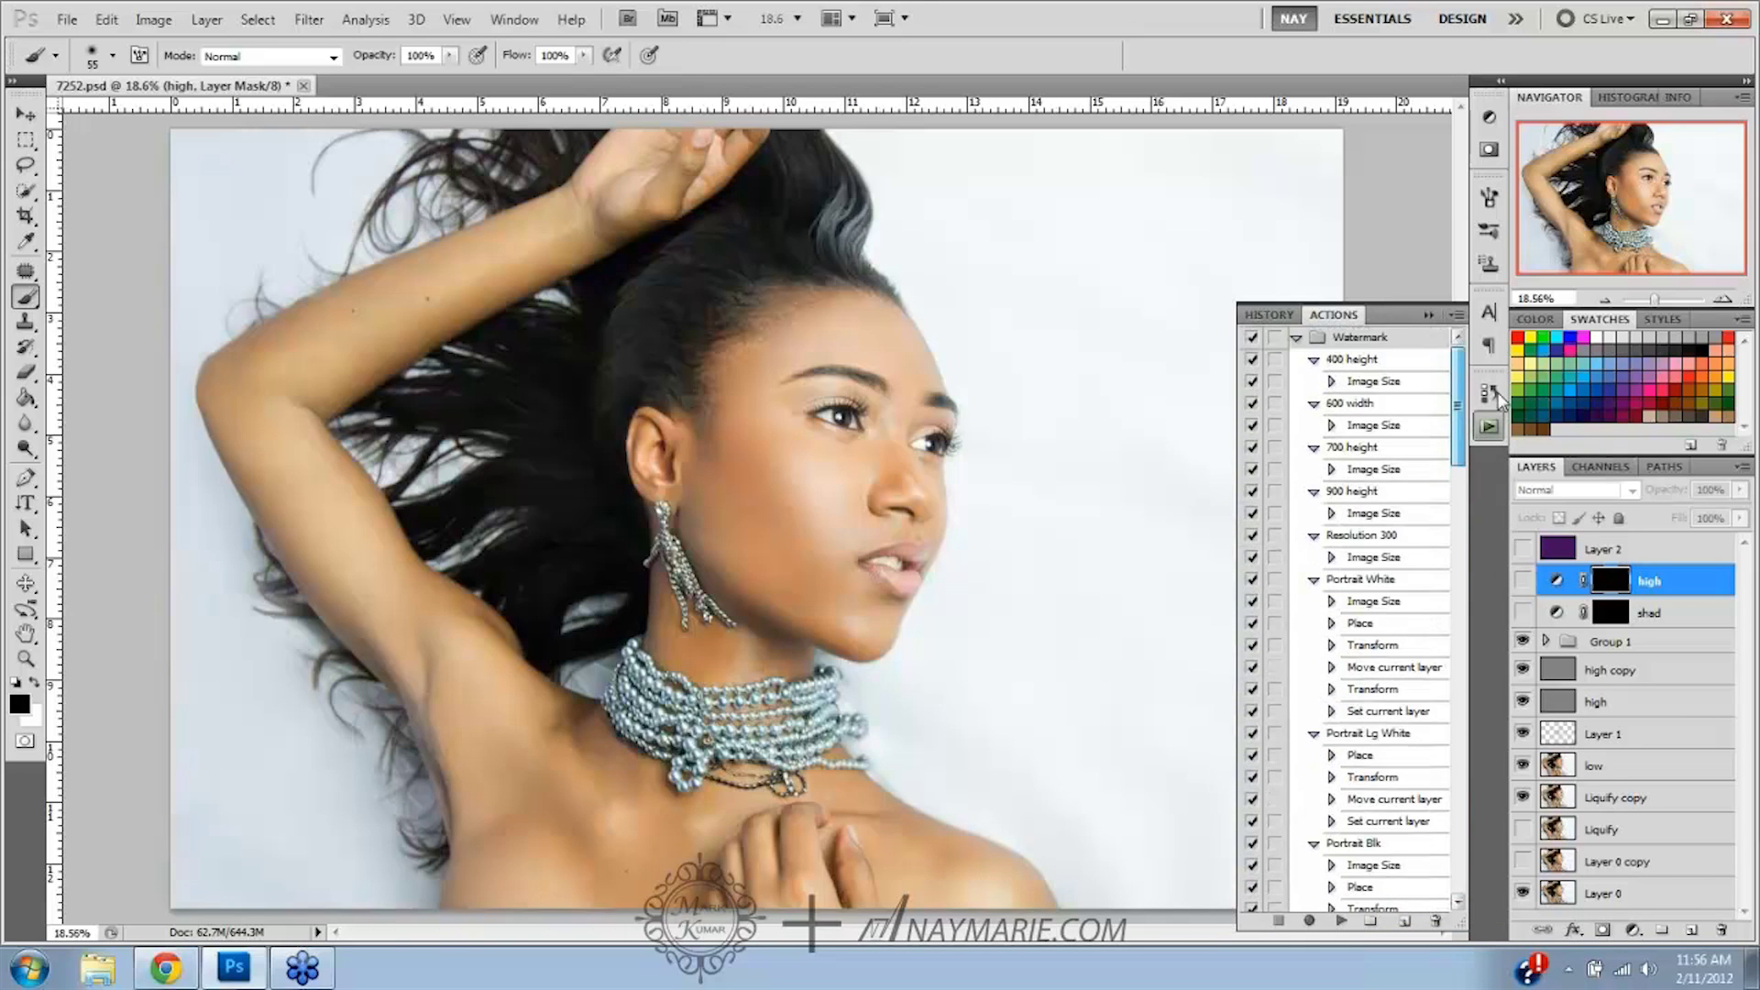
click(1297, 338)
click(1296, 359)
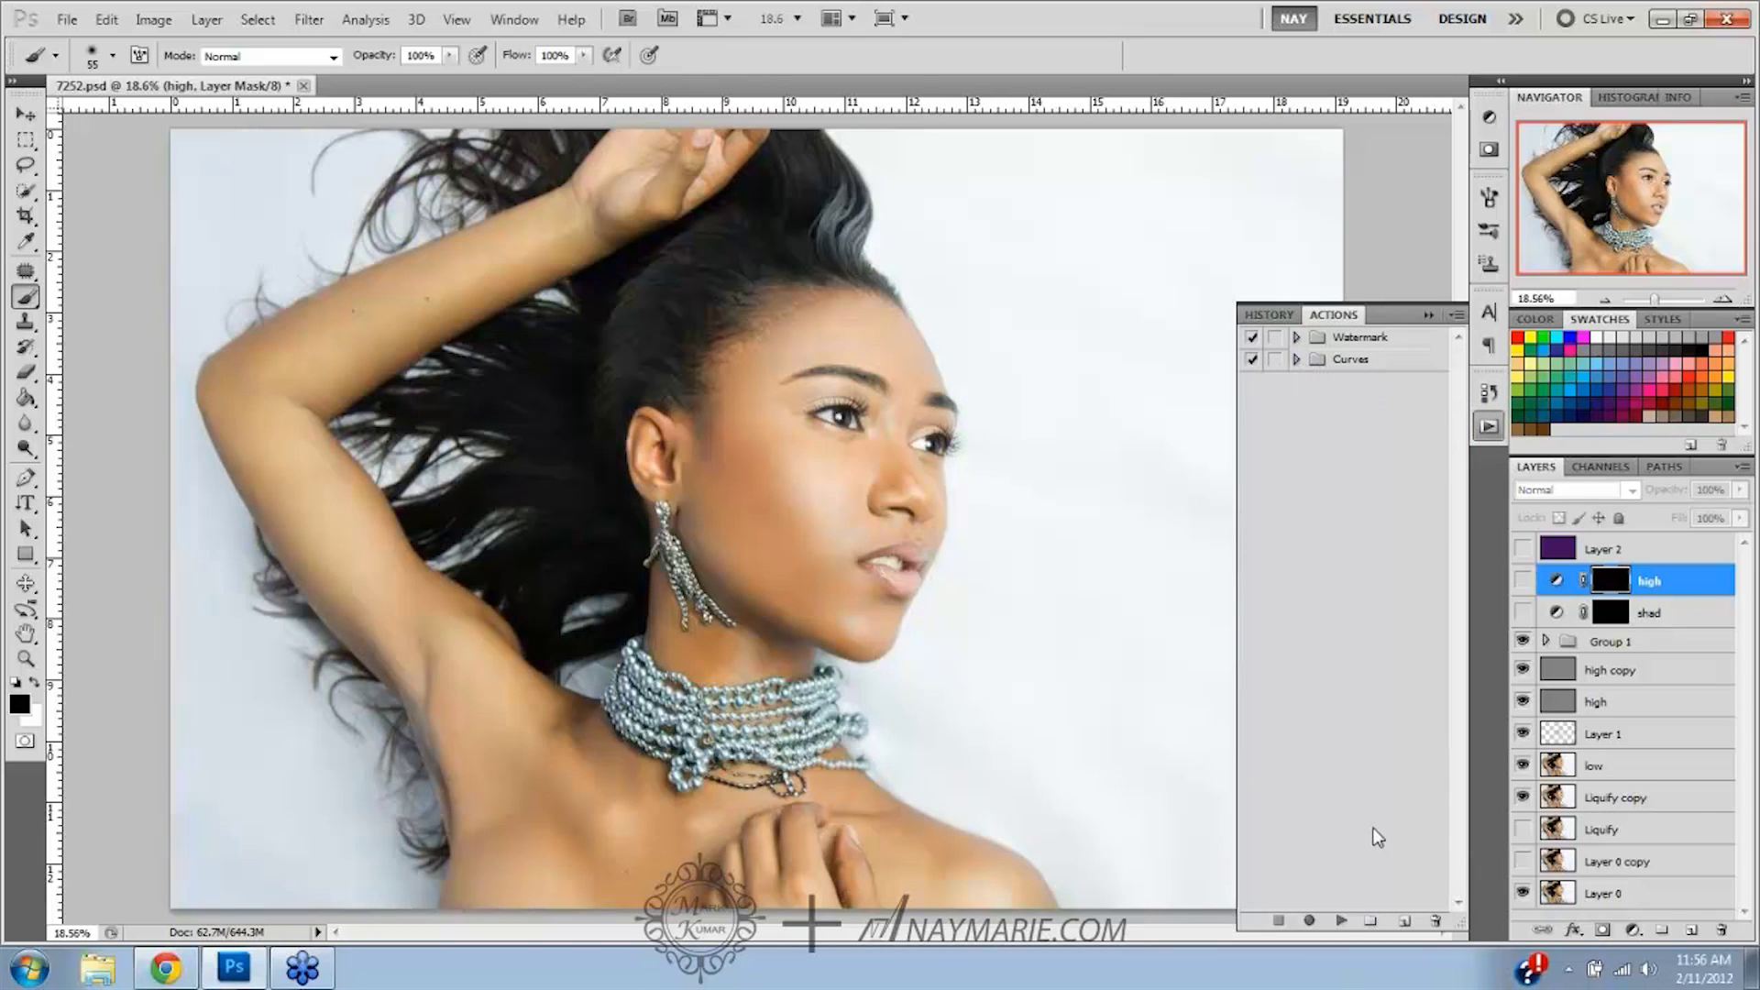
Add a new action set named 'my actions' to the Actions panel
click(1370, 922)
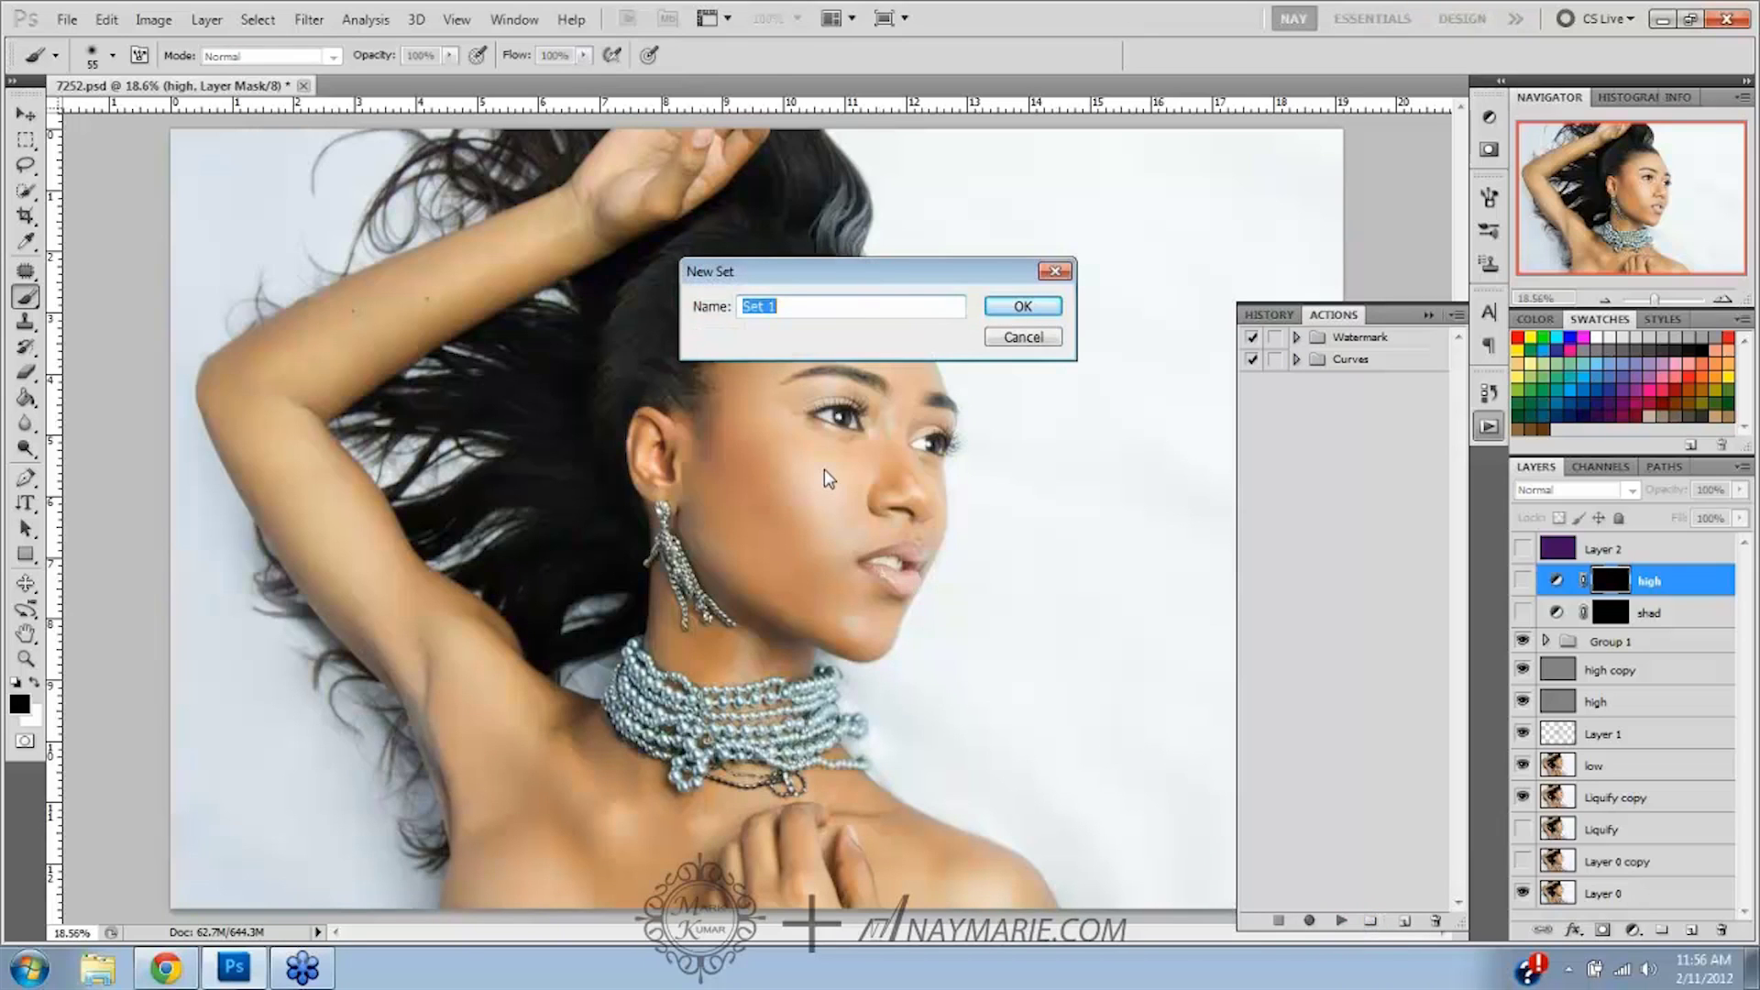
text(my actions)
key(Return)
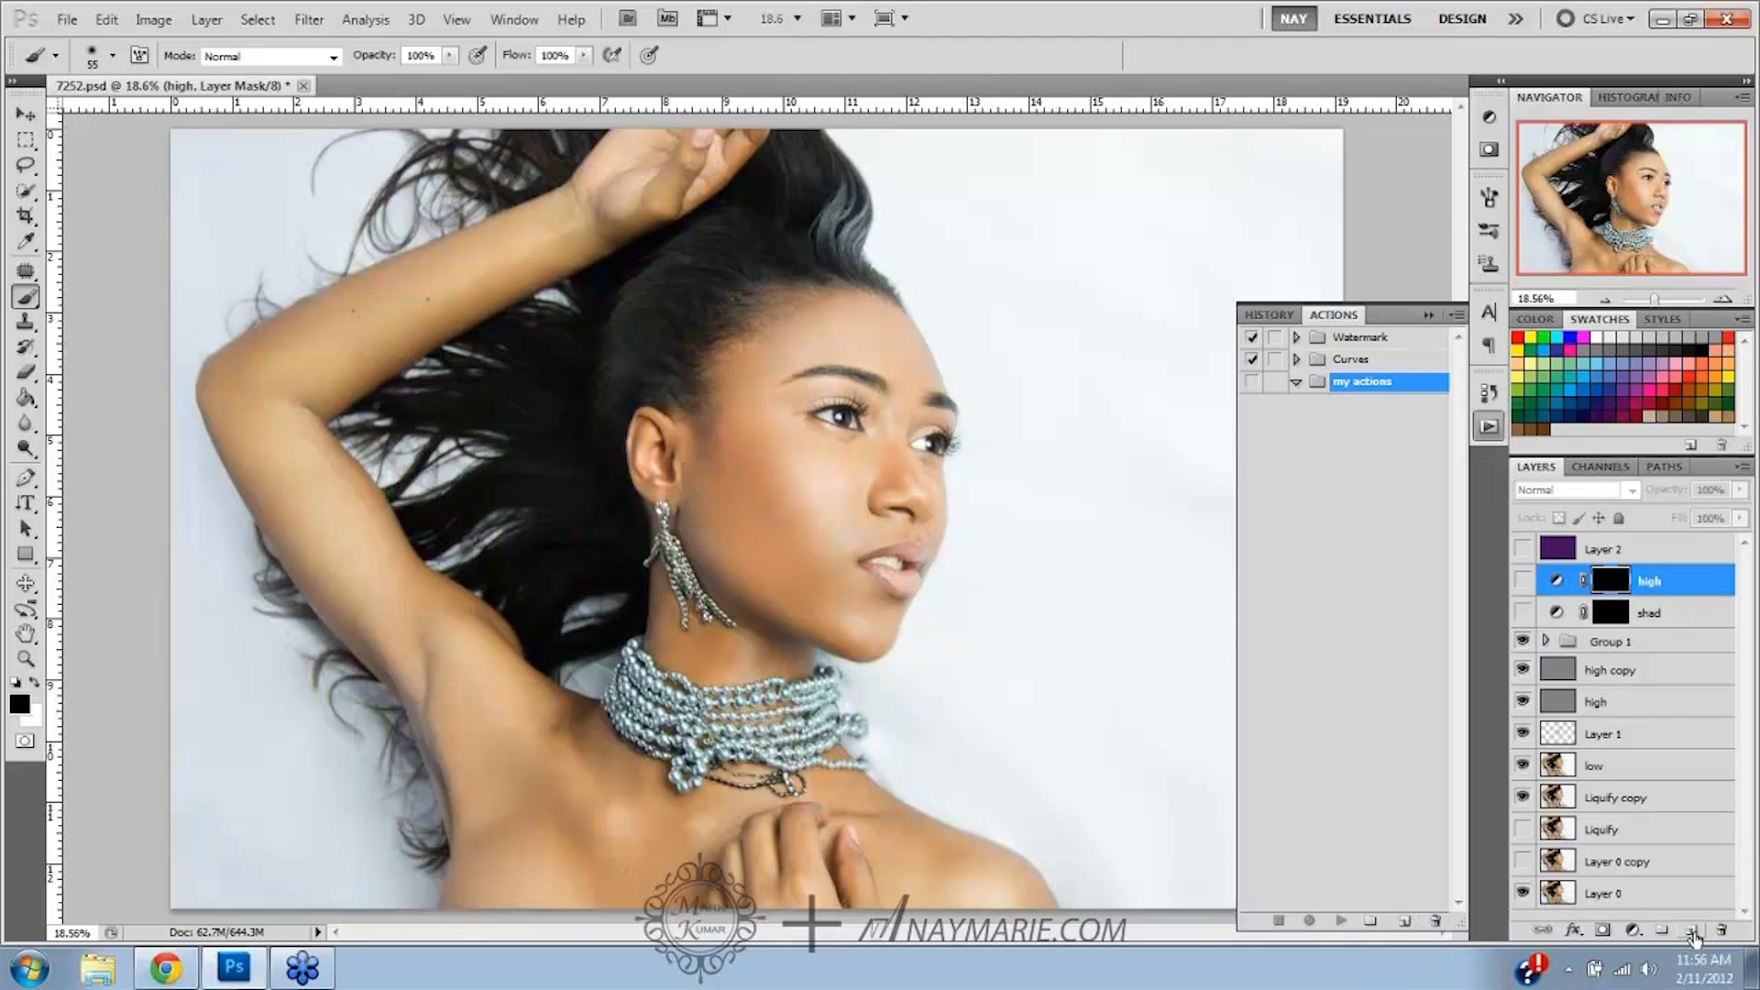
Create an action named 'black and white' in 'my actions' and begin recording
click(1404, 922)
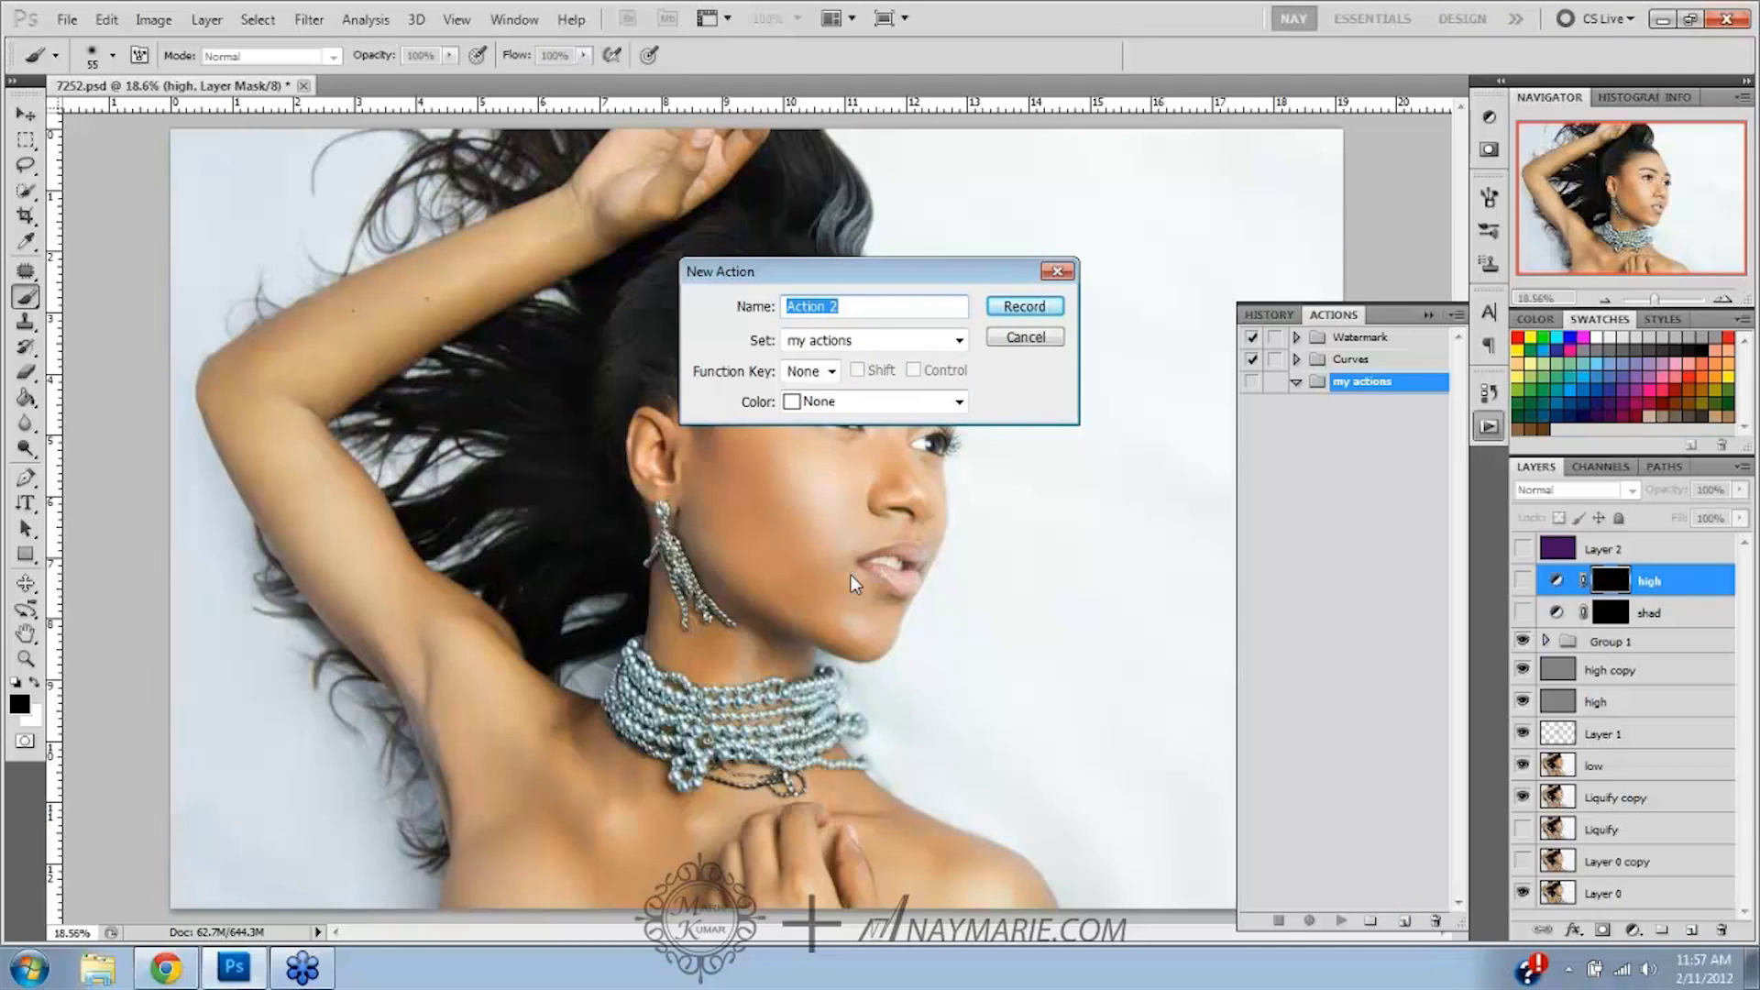
text(black and white)
key(Return)
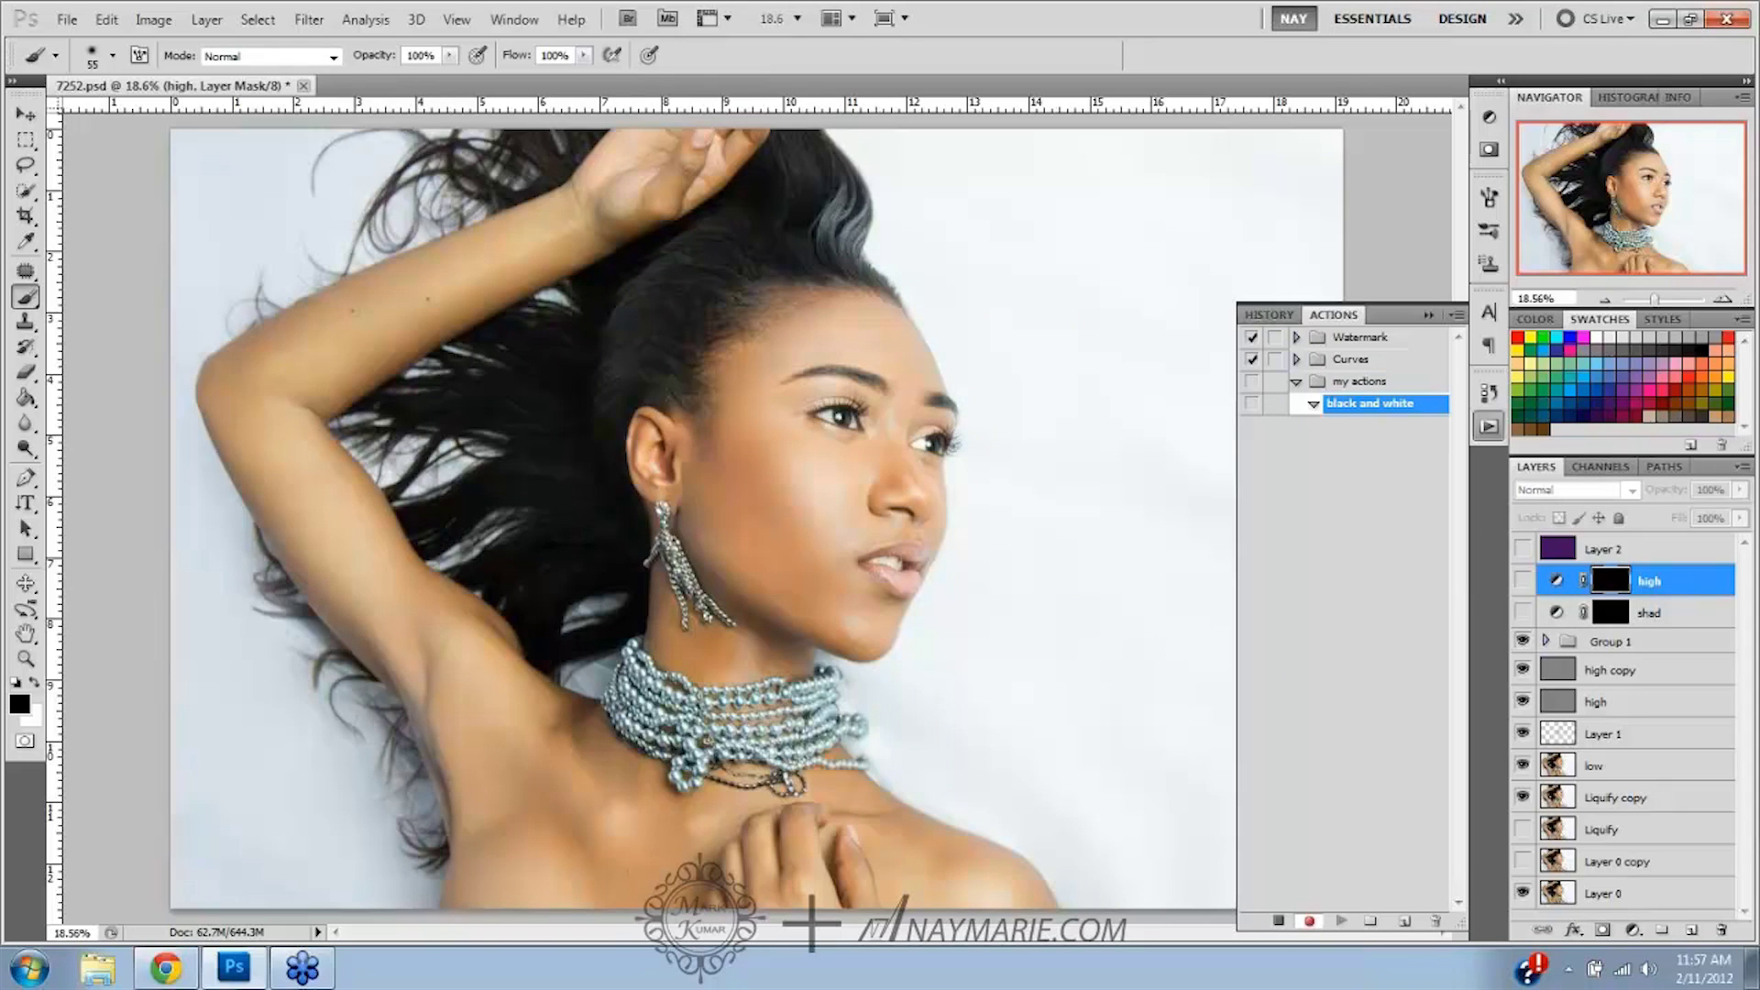
click(1633, 931)
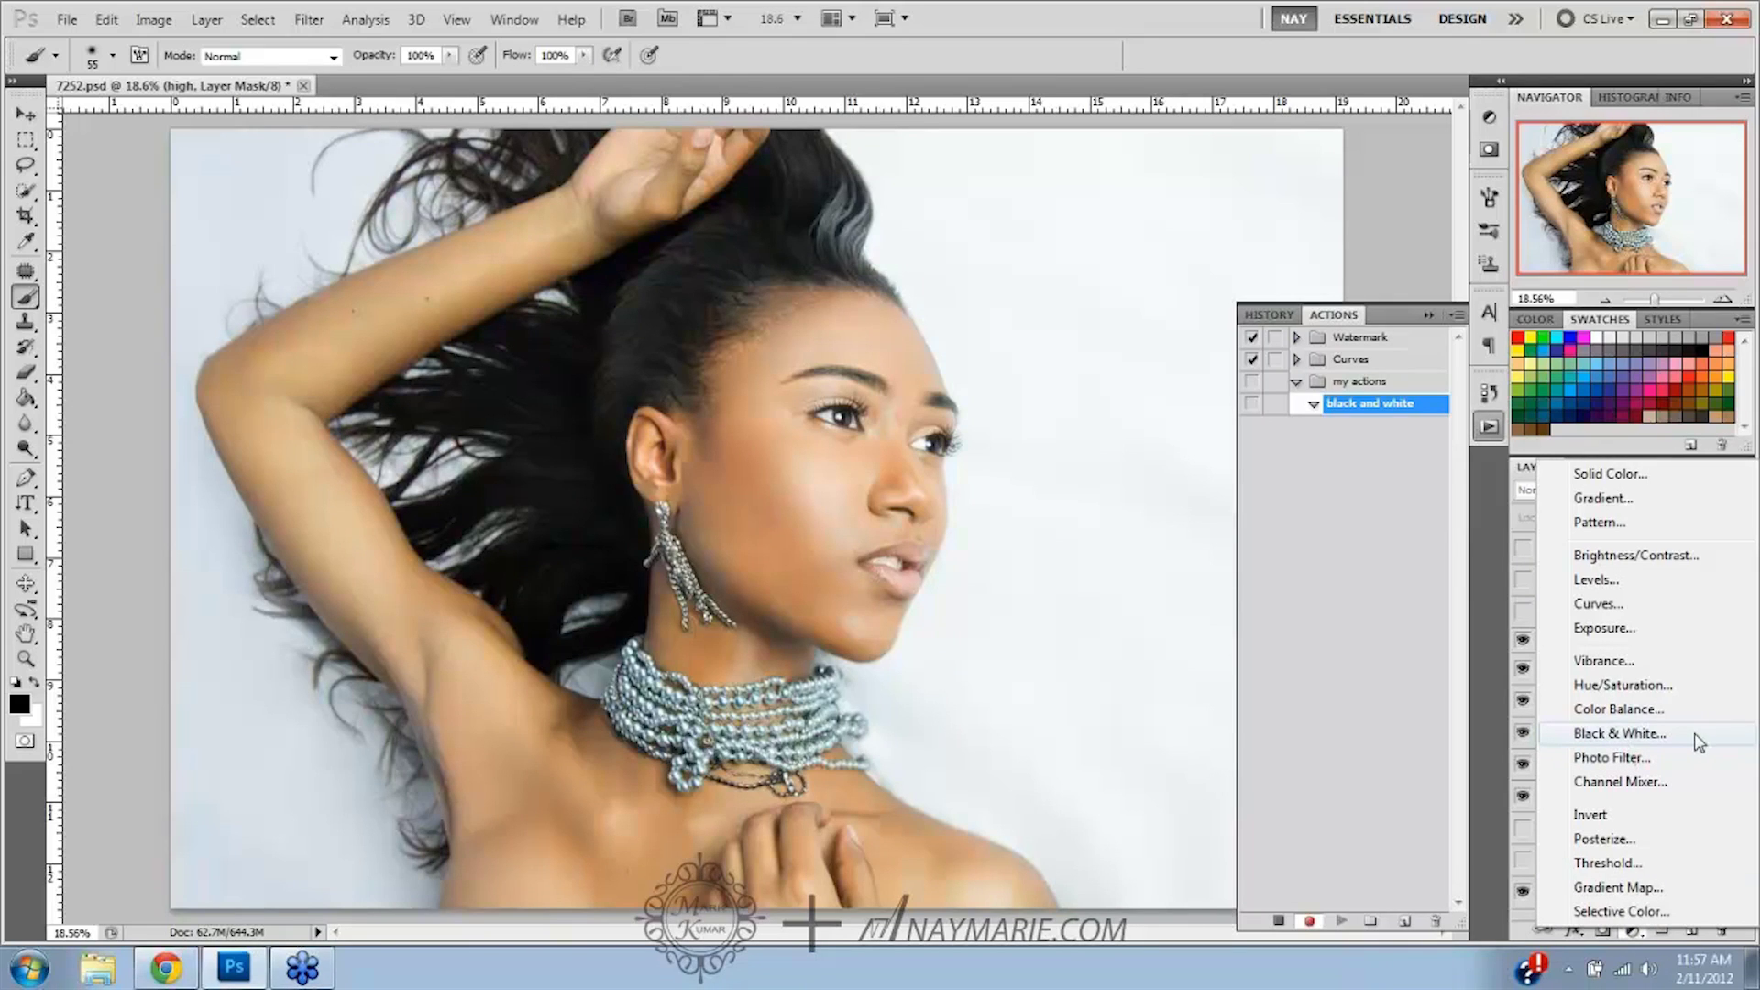
Add a Gradient Map adjustment layer using the Black, White preset to make the portrait grayscale
click(1641, 890)
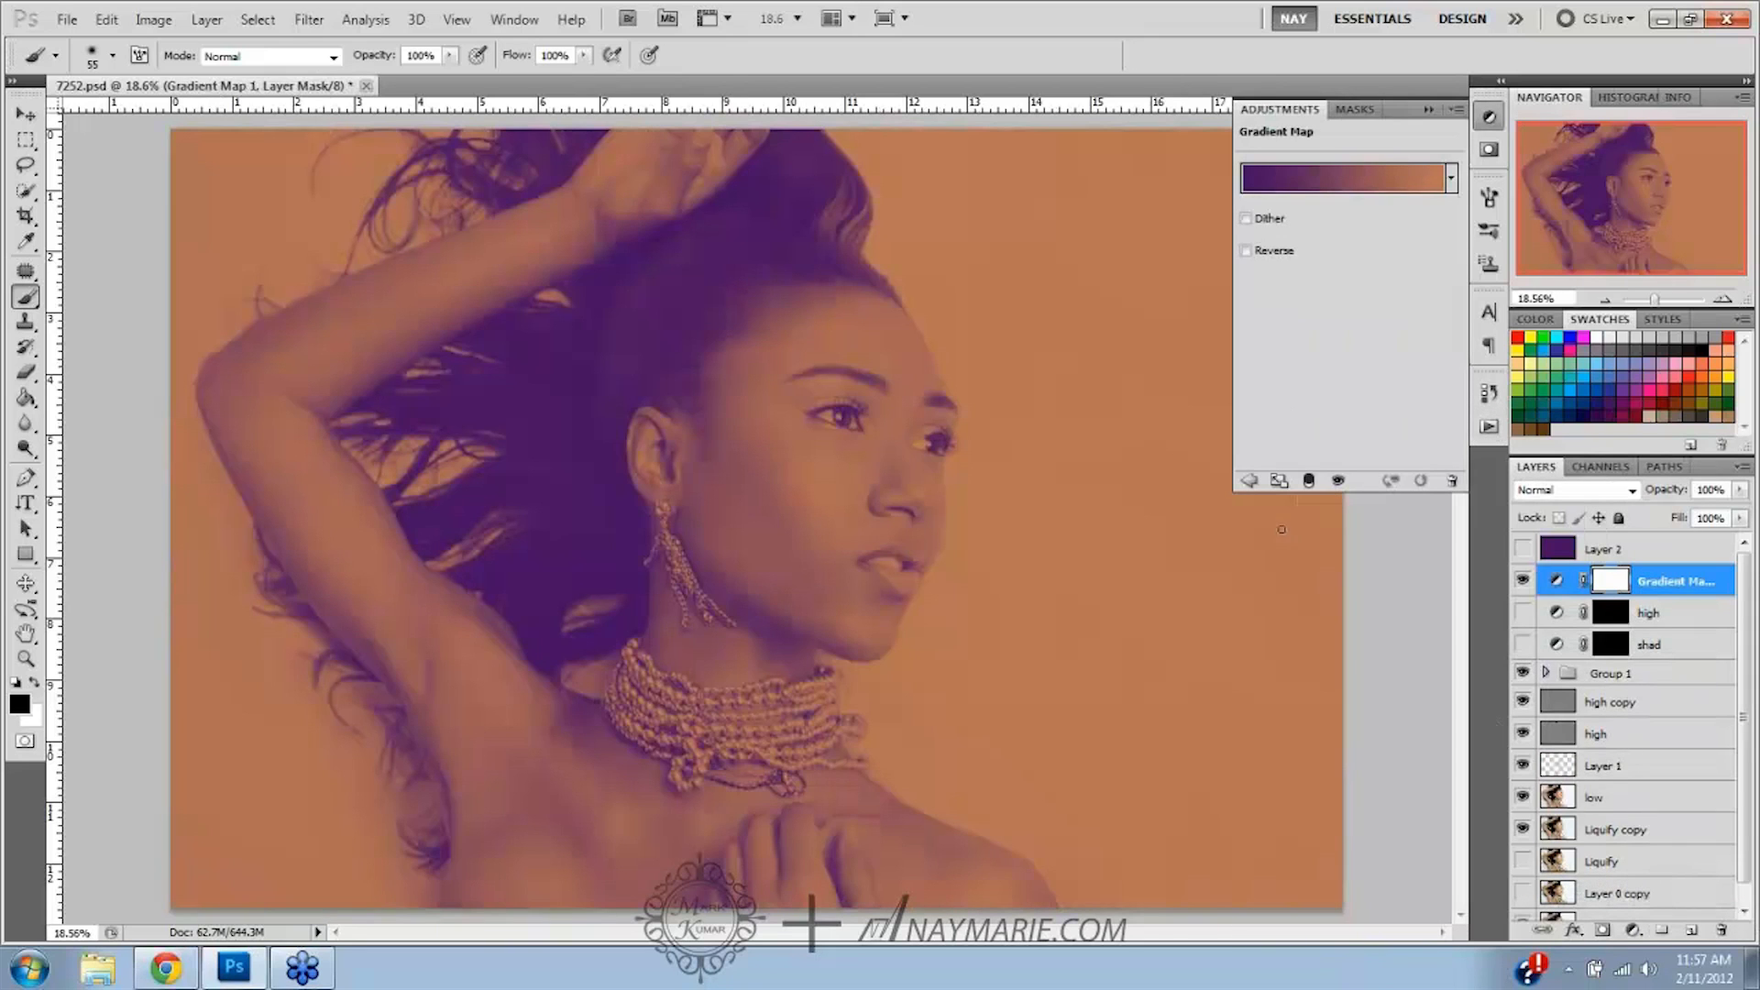
click(1323, 167)
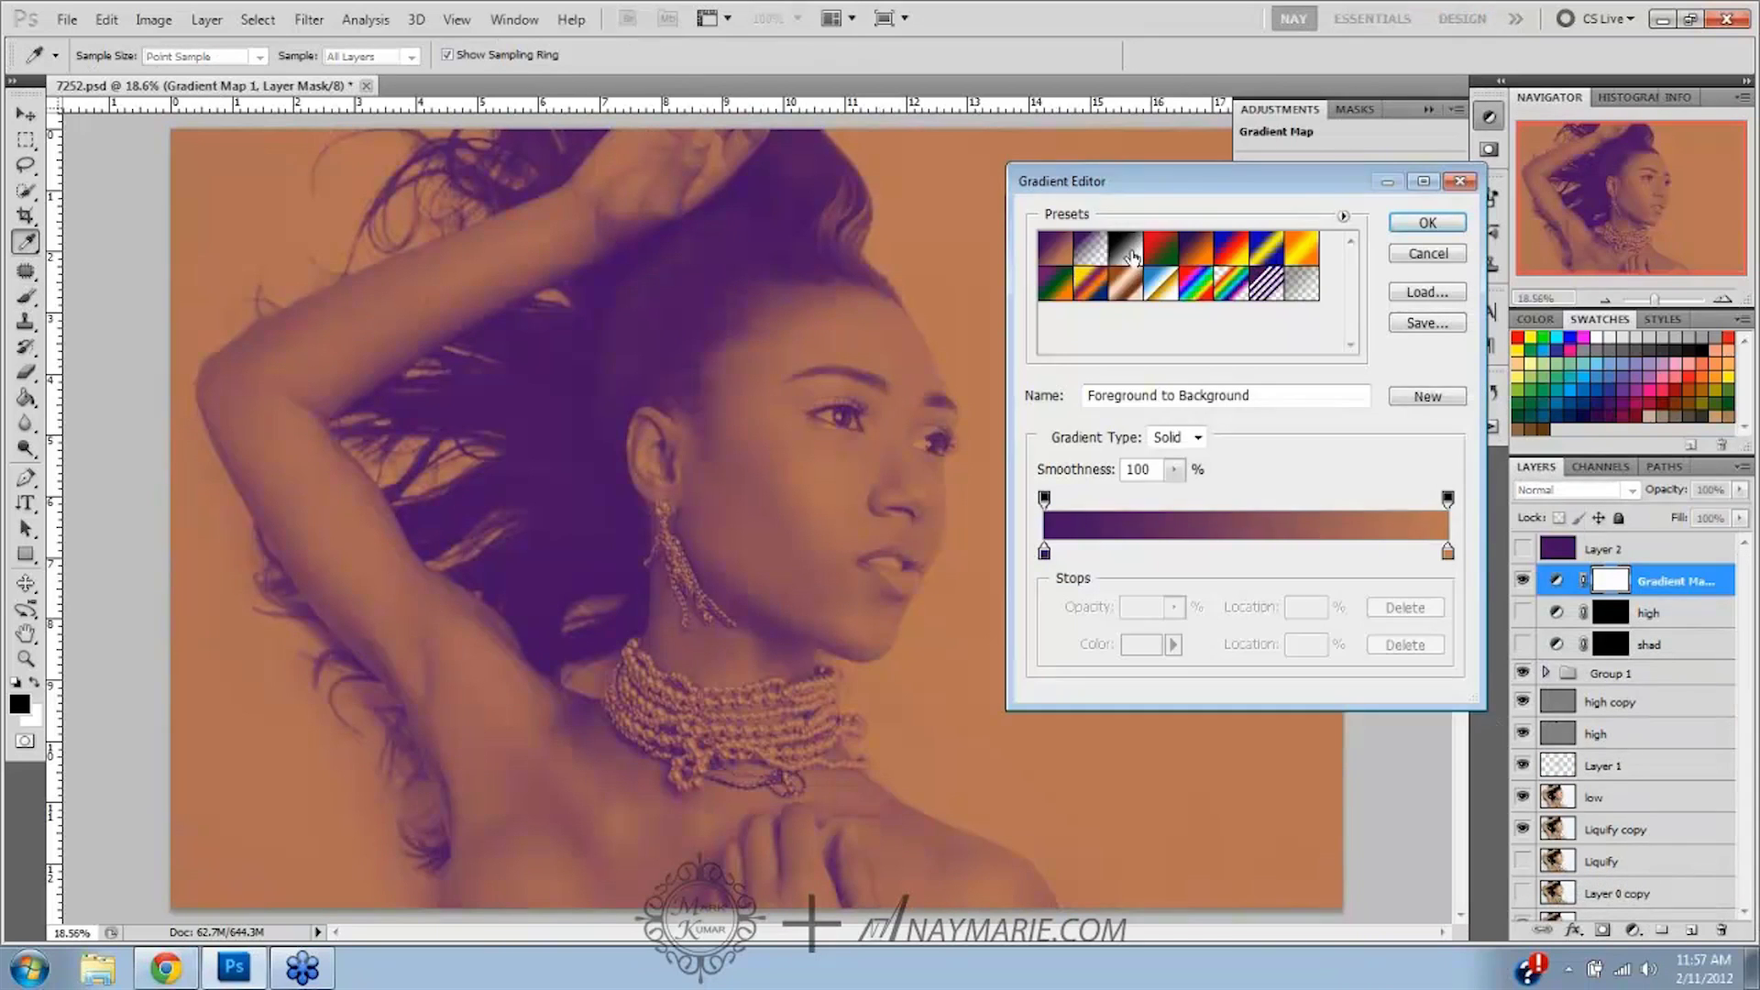
click(1129, 253)
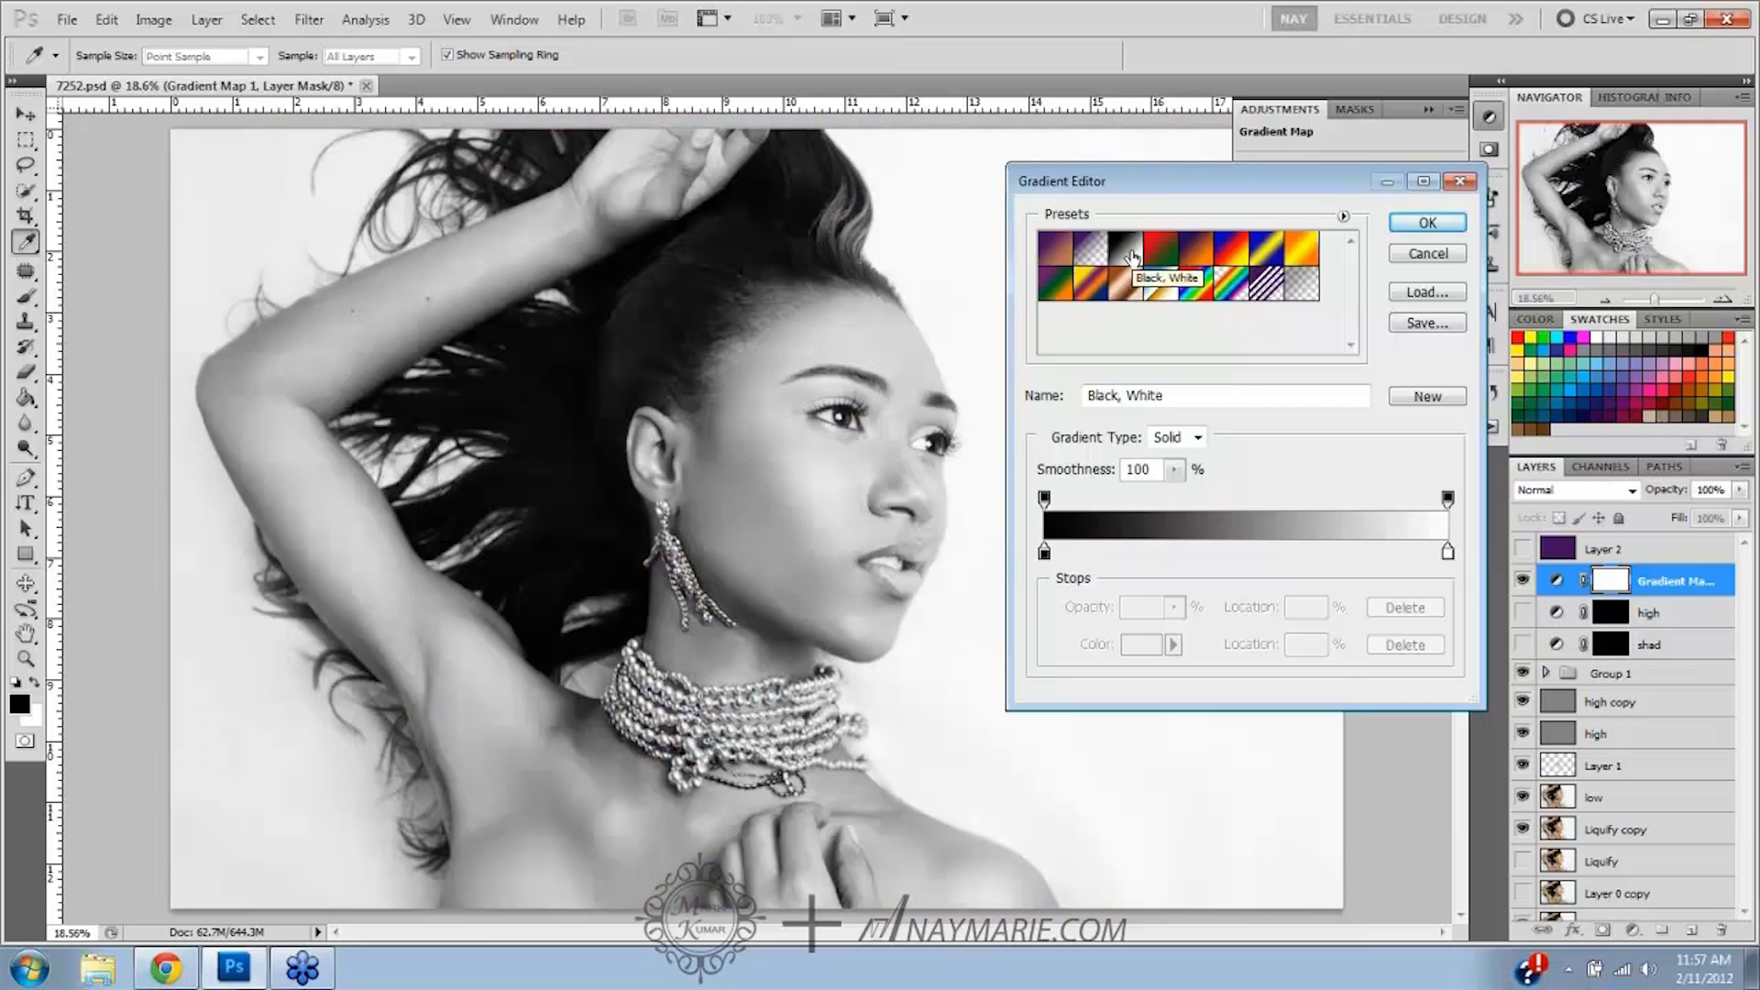
click(1435, 230)
key(b)
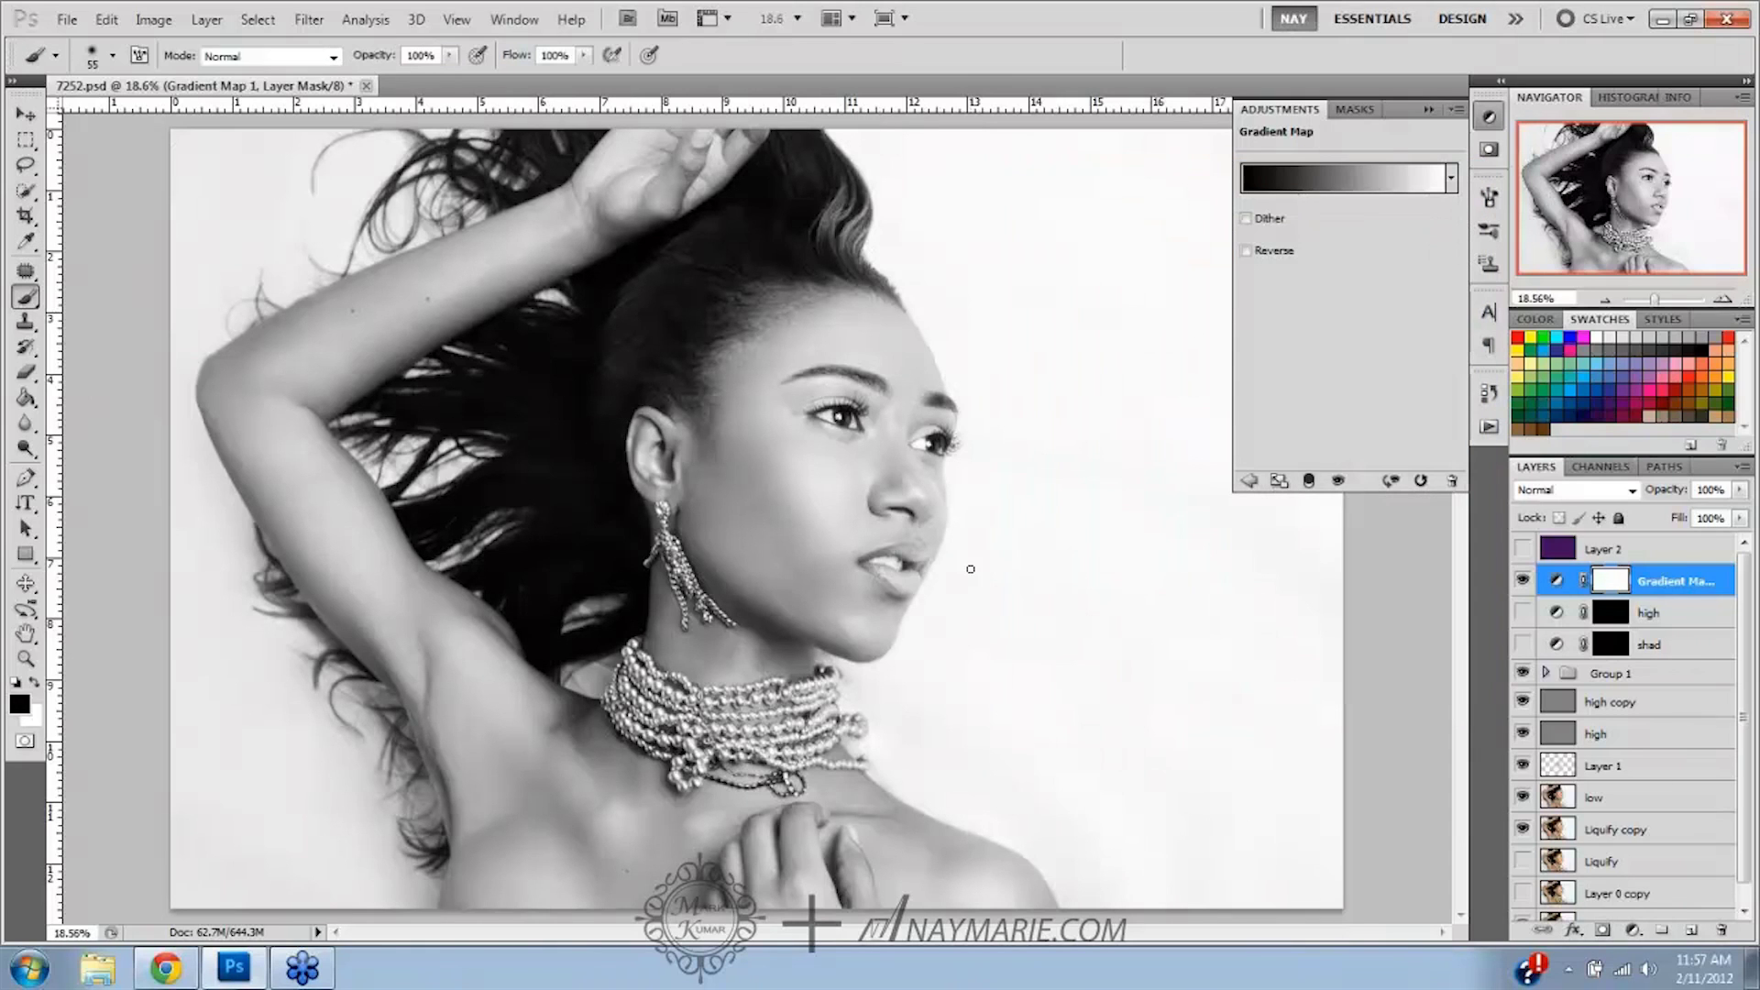
click(1492, 396)
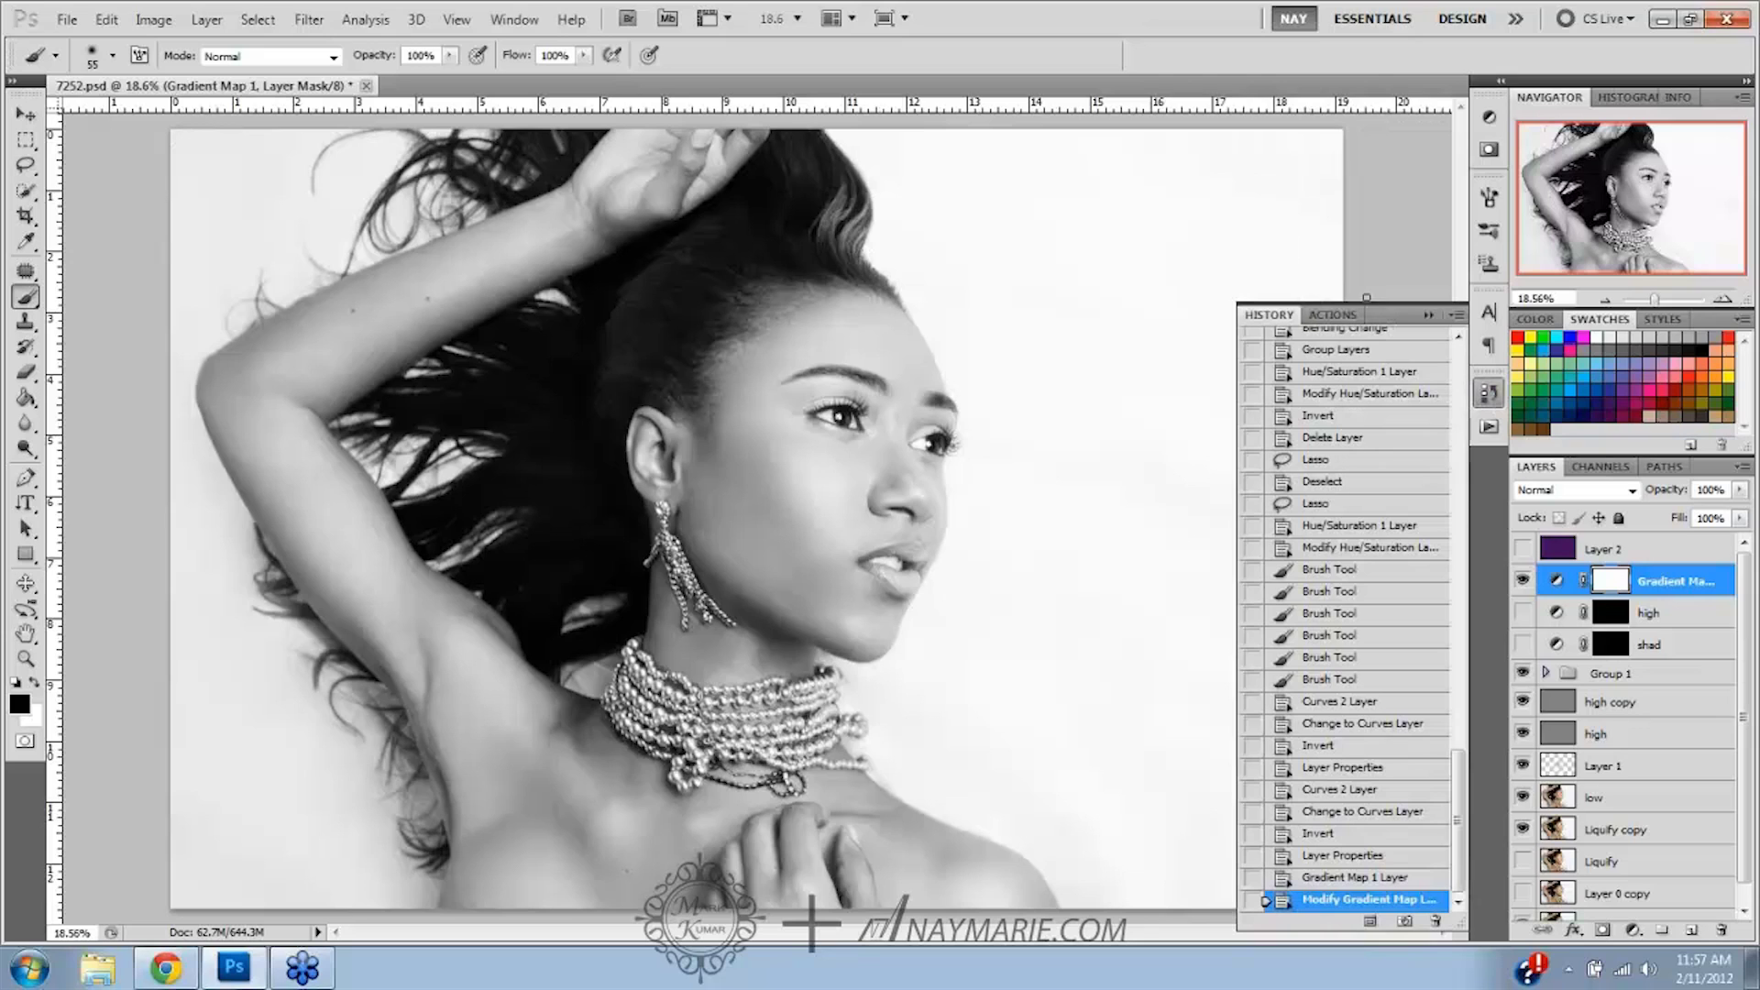
click(1335, 316)
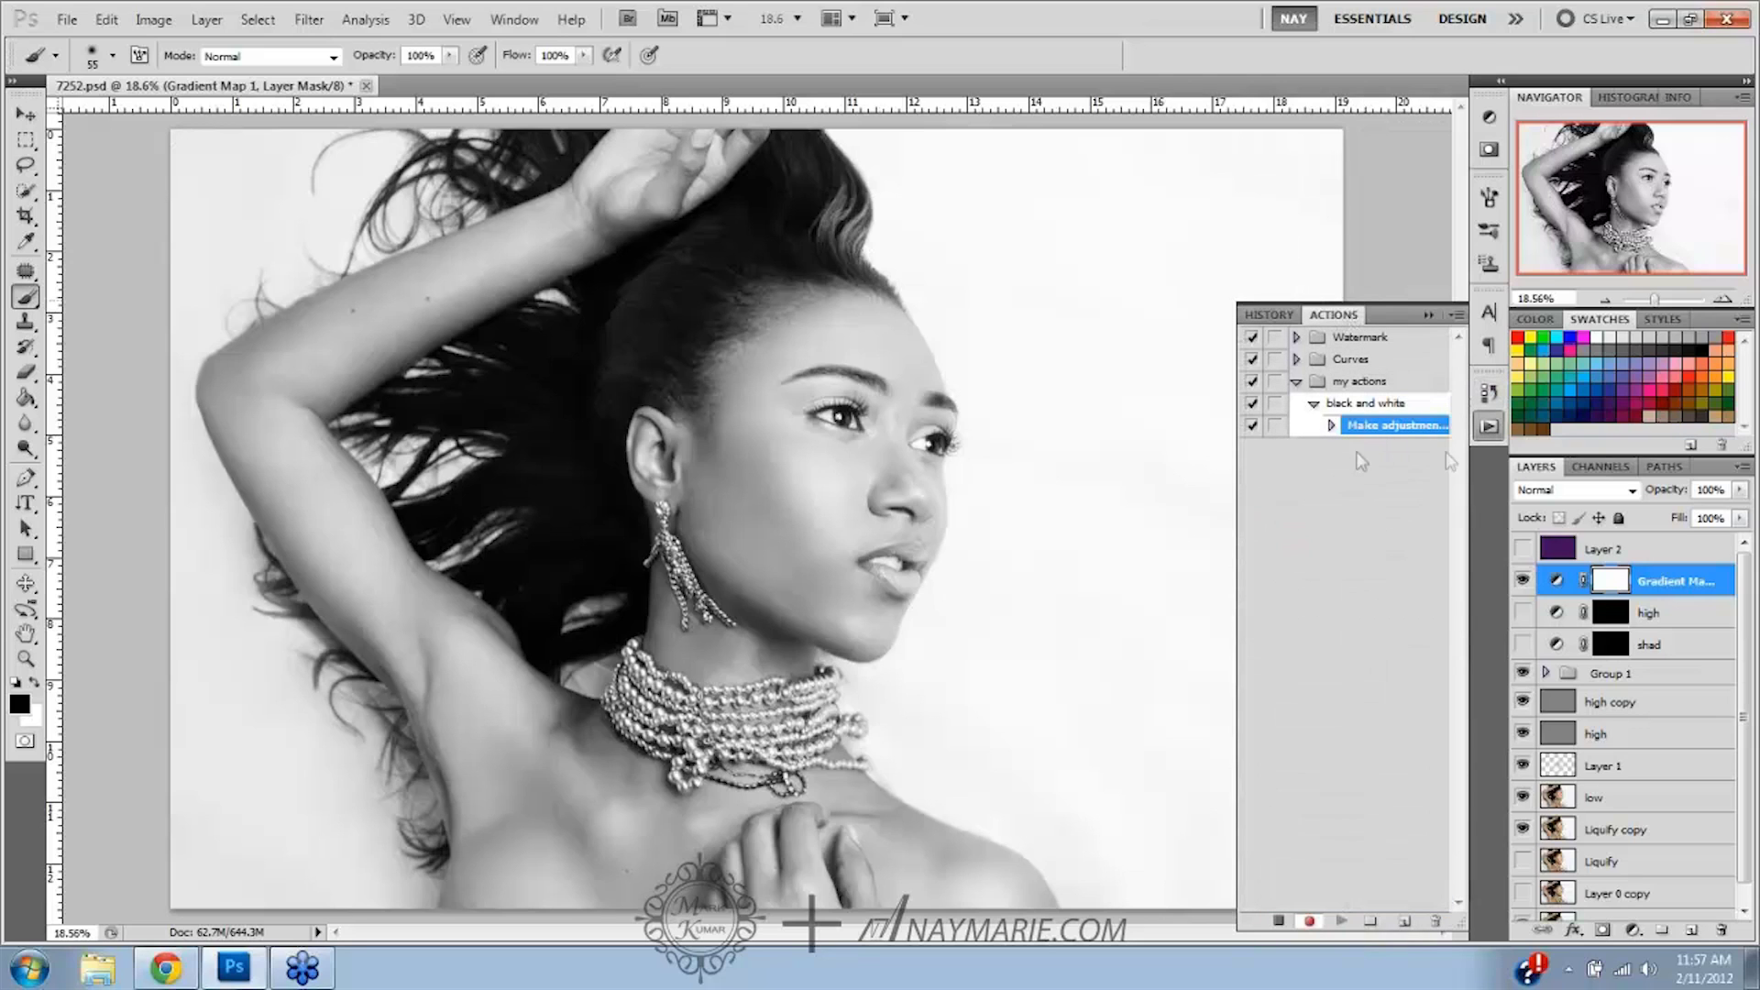
Record a 'Set current adjustment layer' step into 'black and white', then stop recording
click(1311, 921)
click(1277, 922)
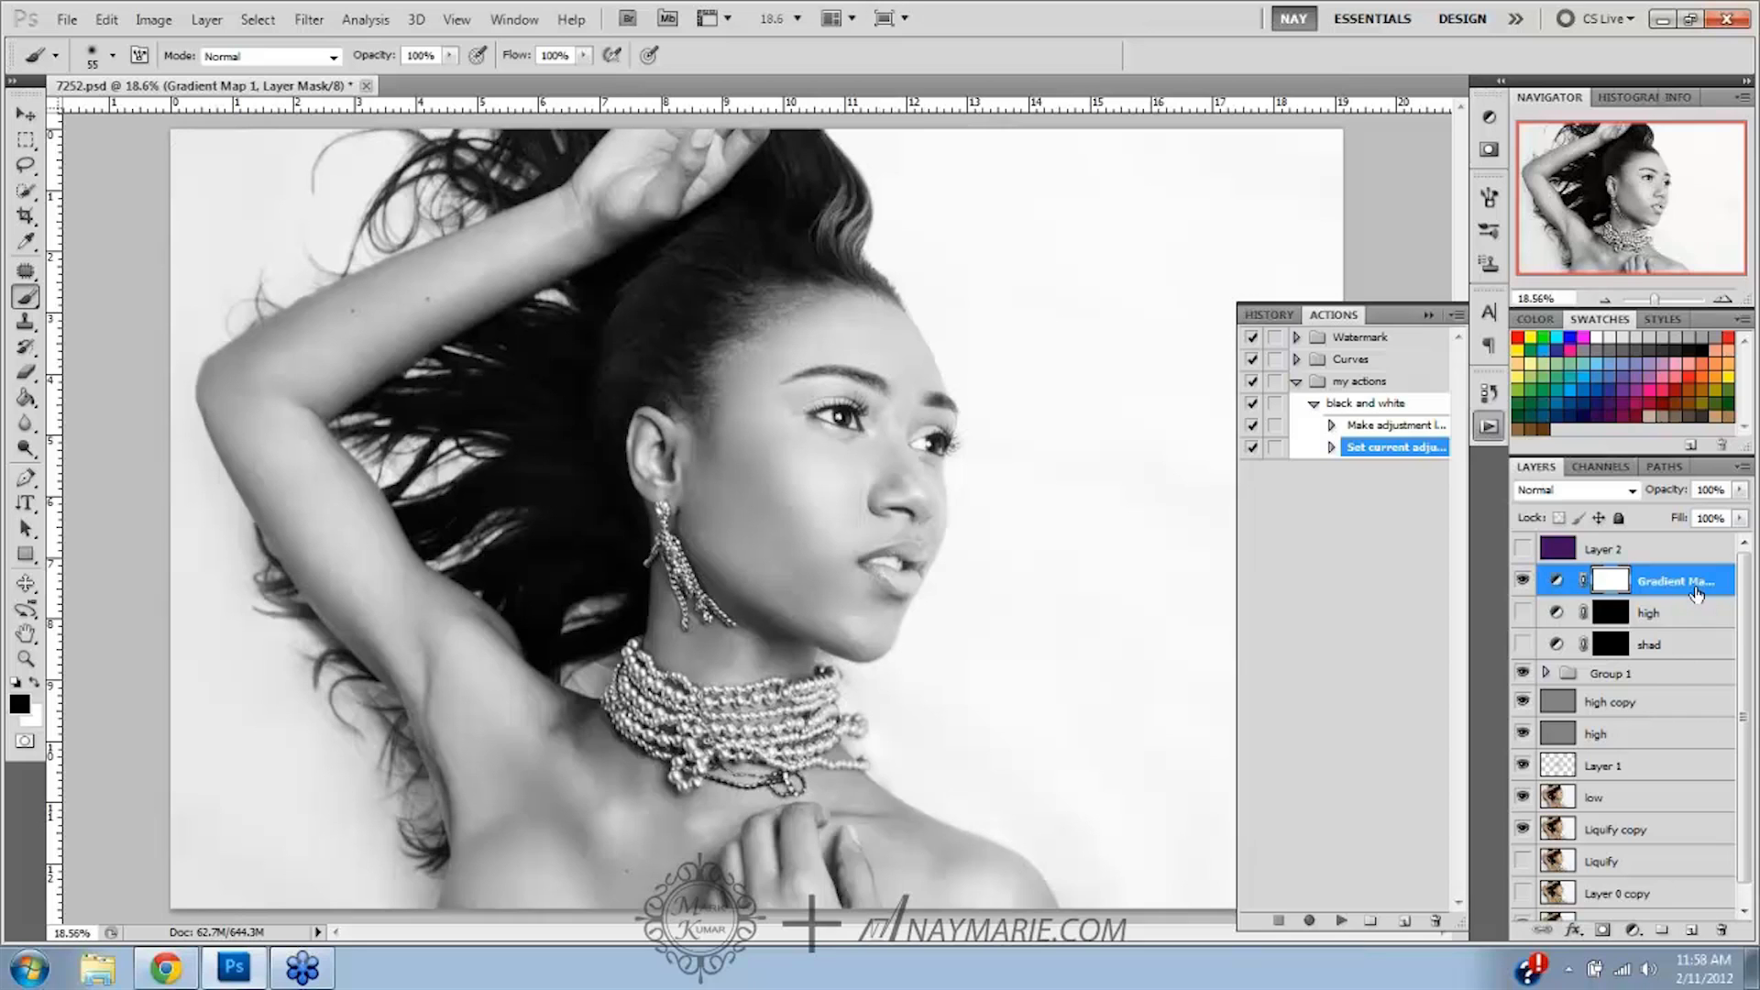
Delete the Gradient Map layer, then play the 'black and white' action to rebuild it
key(Delete)
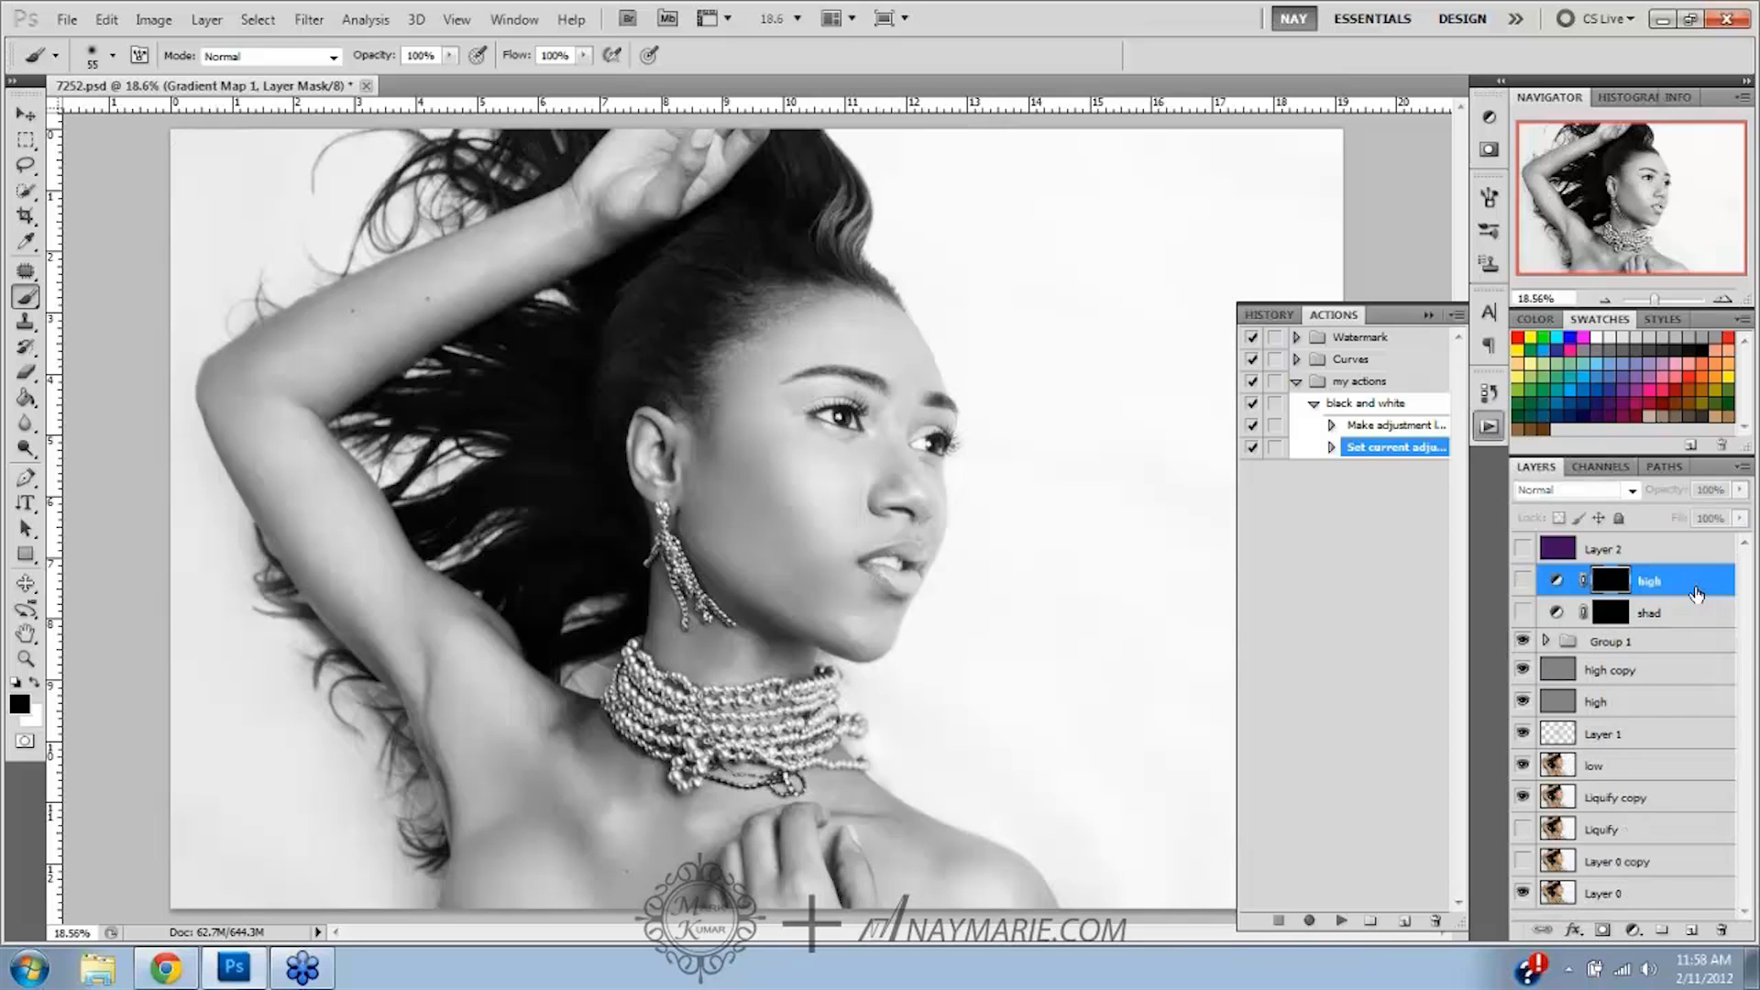
click(1352, 406)
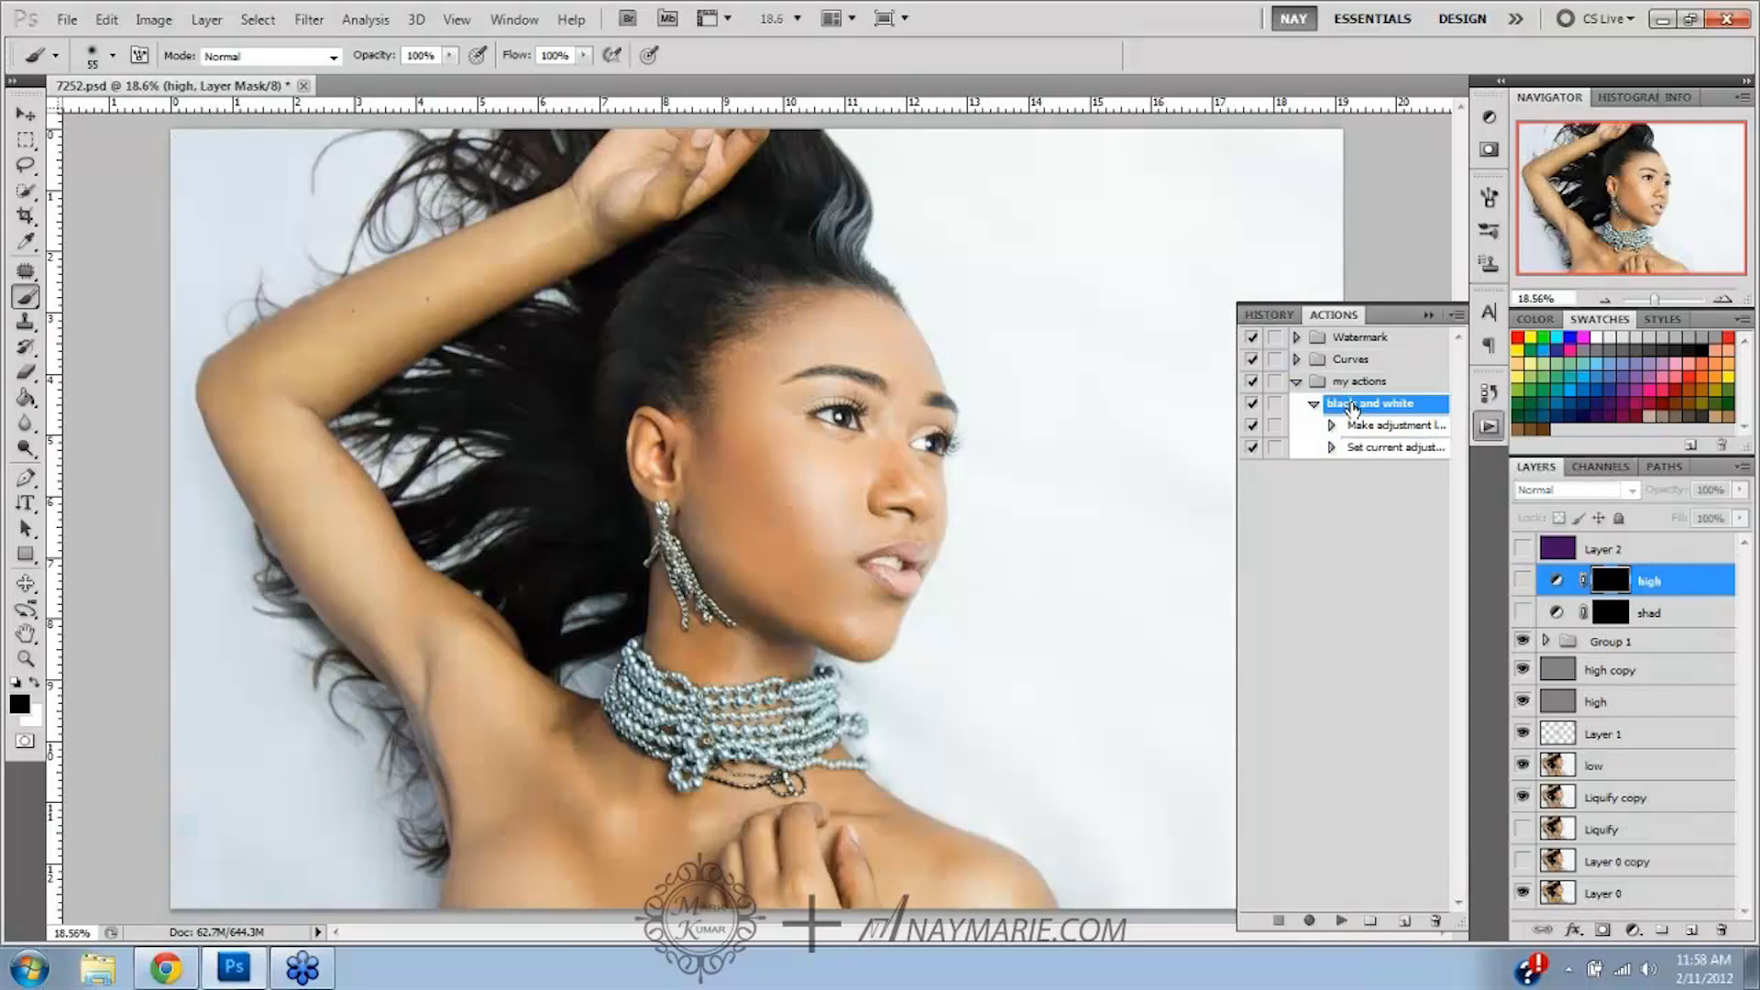
click(1341, 923)
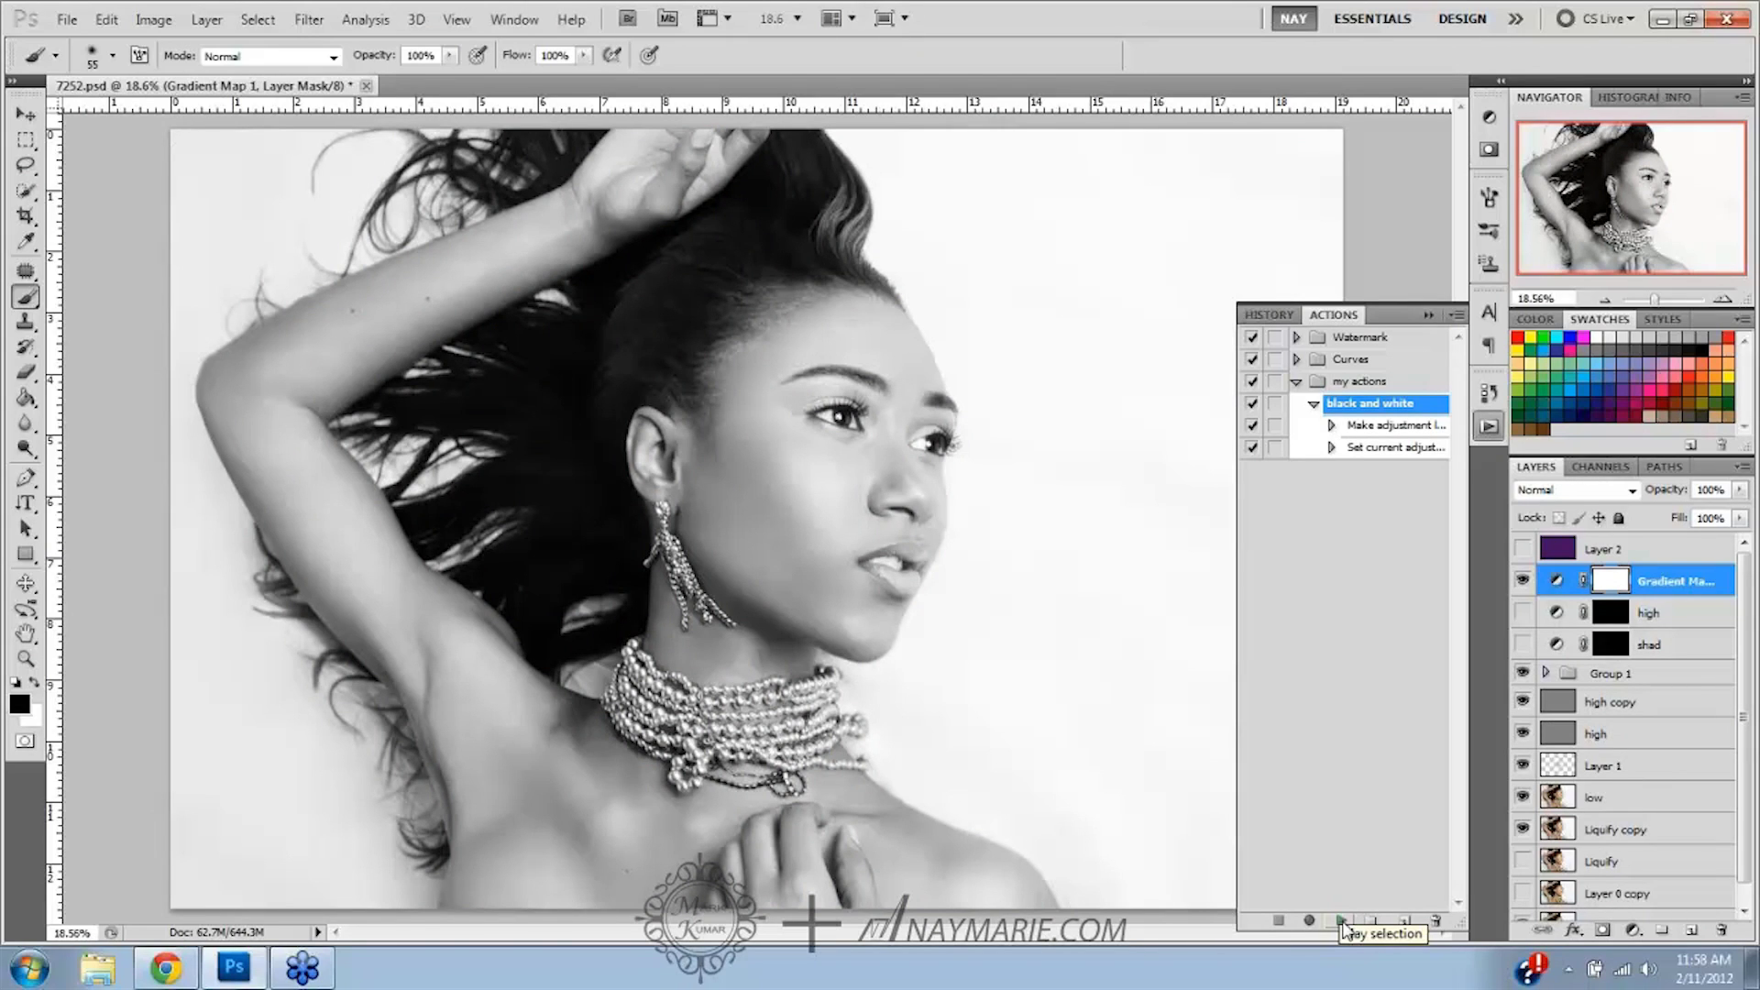
After the action's last step, record a Curves adjustment layer with a darkening RGB curve, then stop
click(1376, 447)
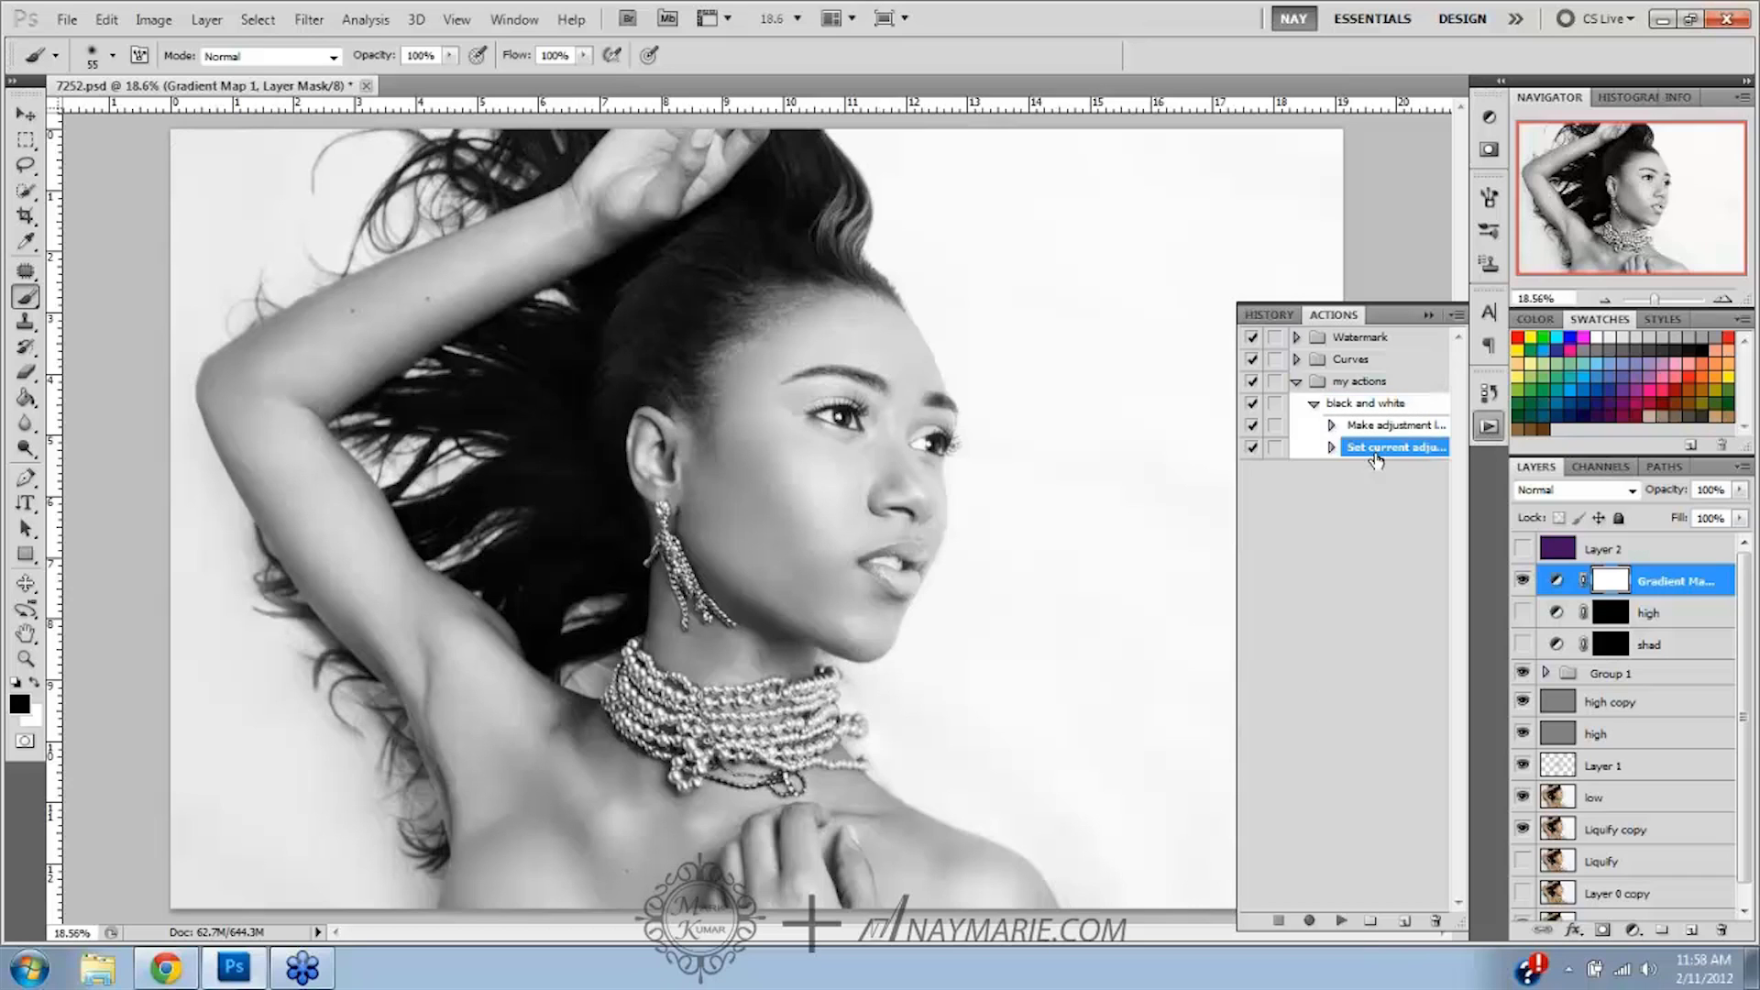
click(1309, 921)
click(1633, 930)
click(1625, 607)
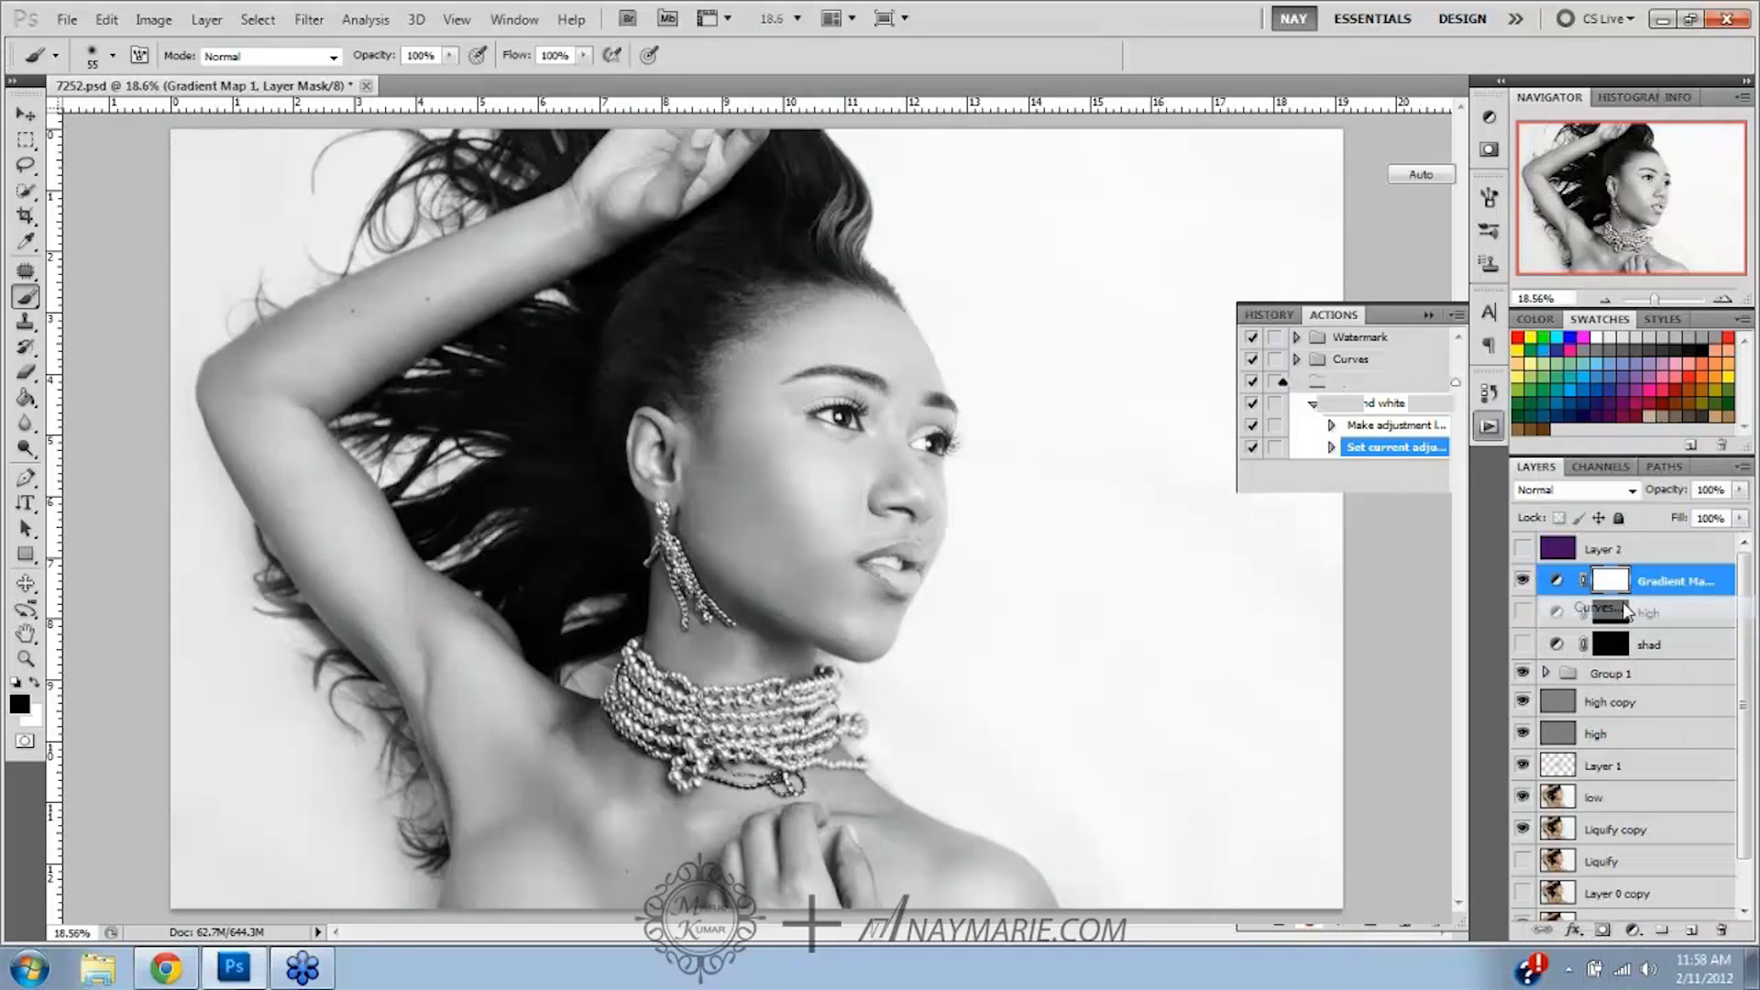
drag(1368, 285, 1393, 290)
click(1414, 617)
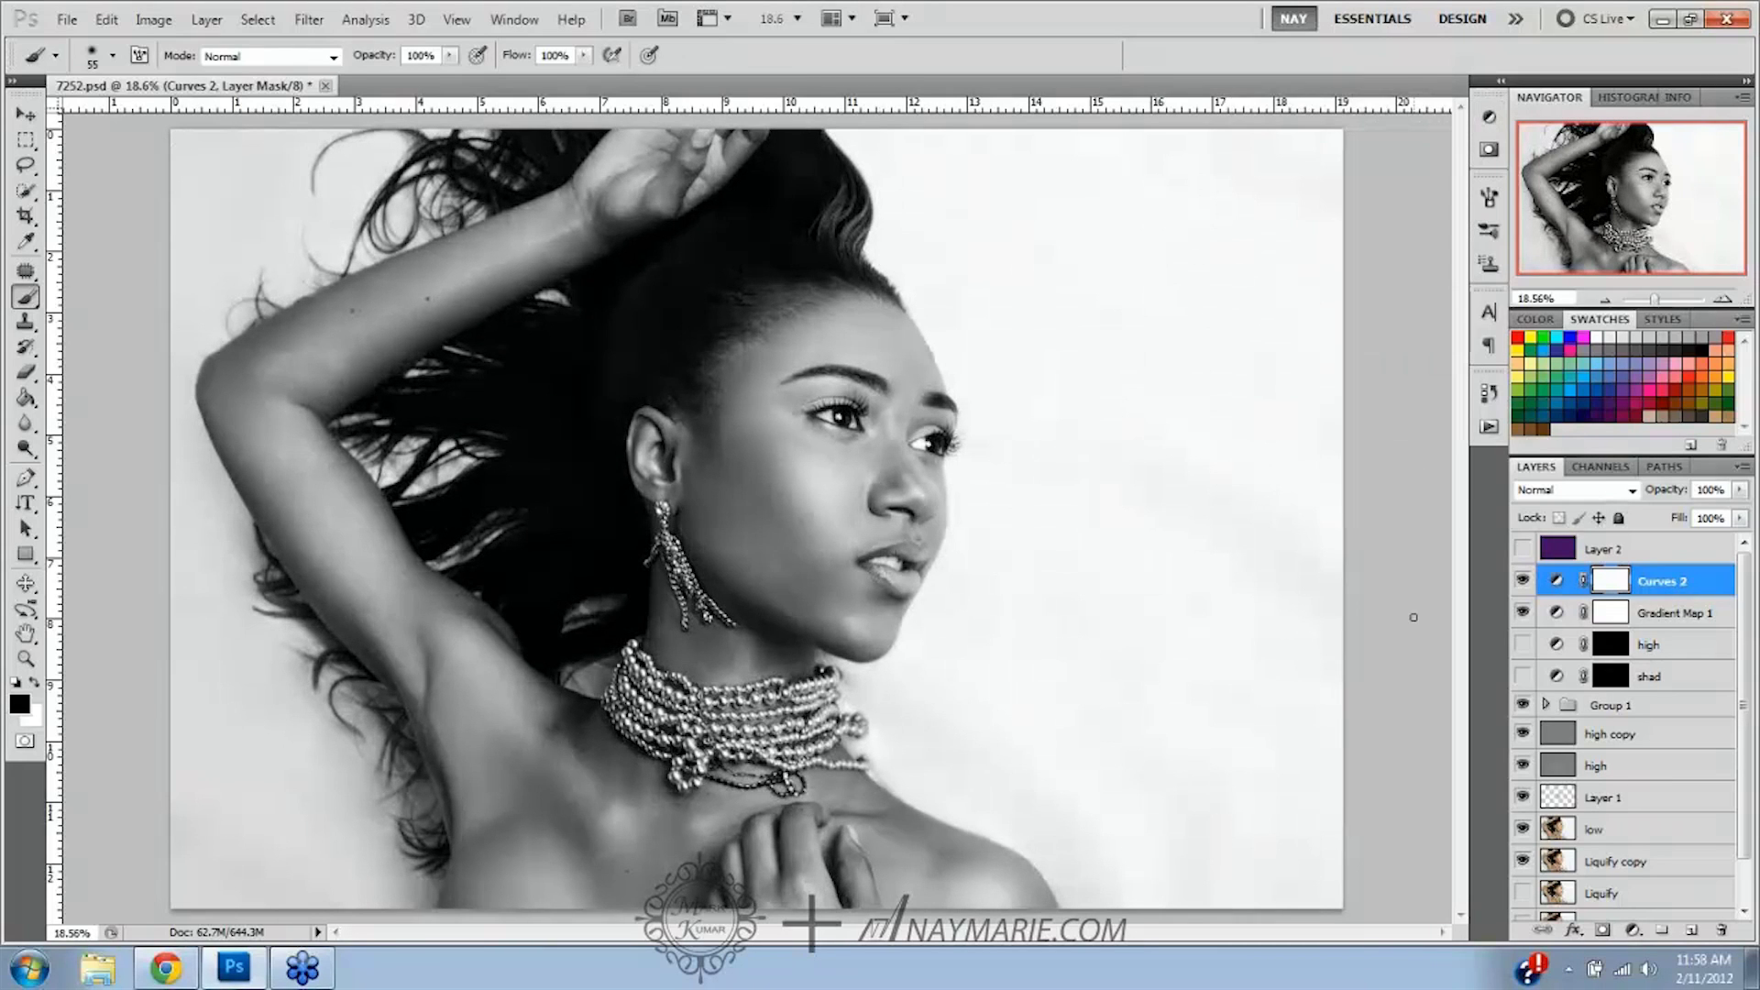
click(1487, 428)
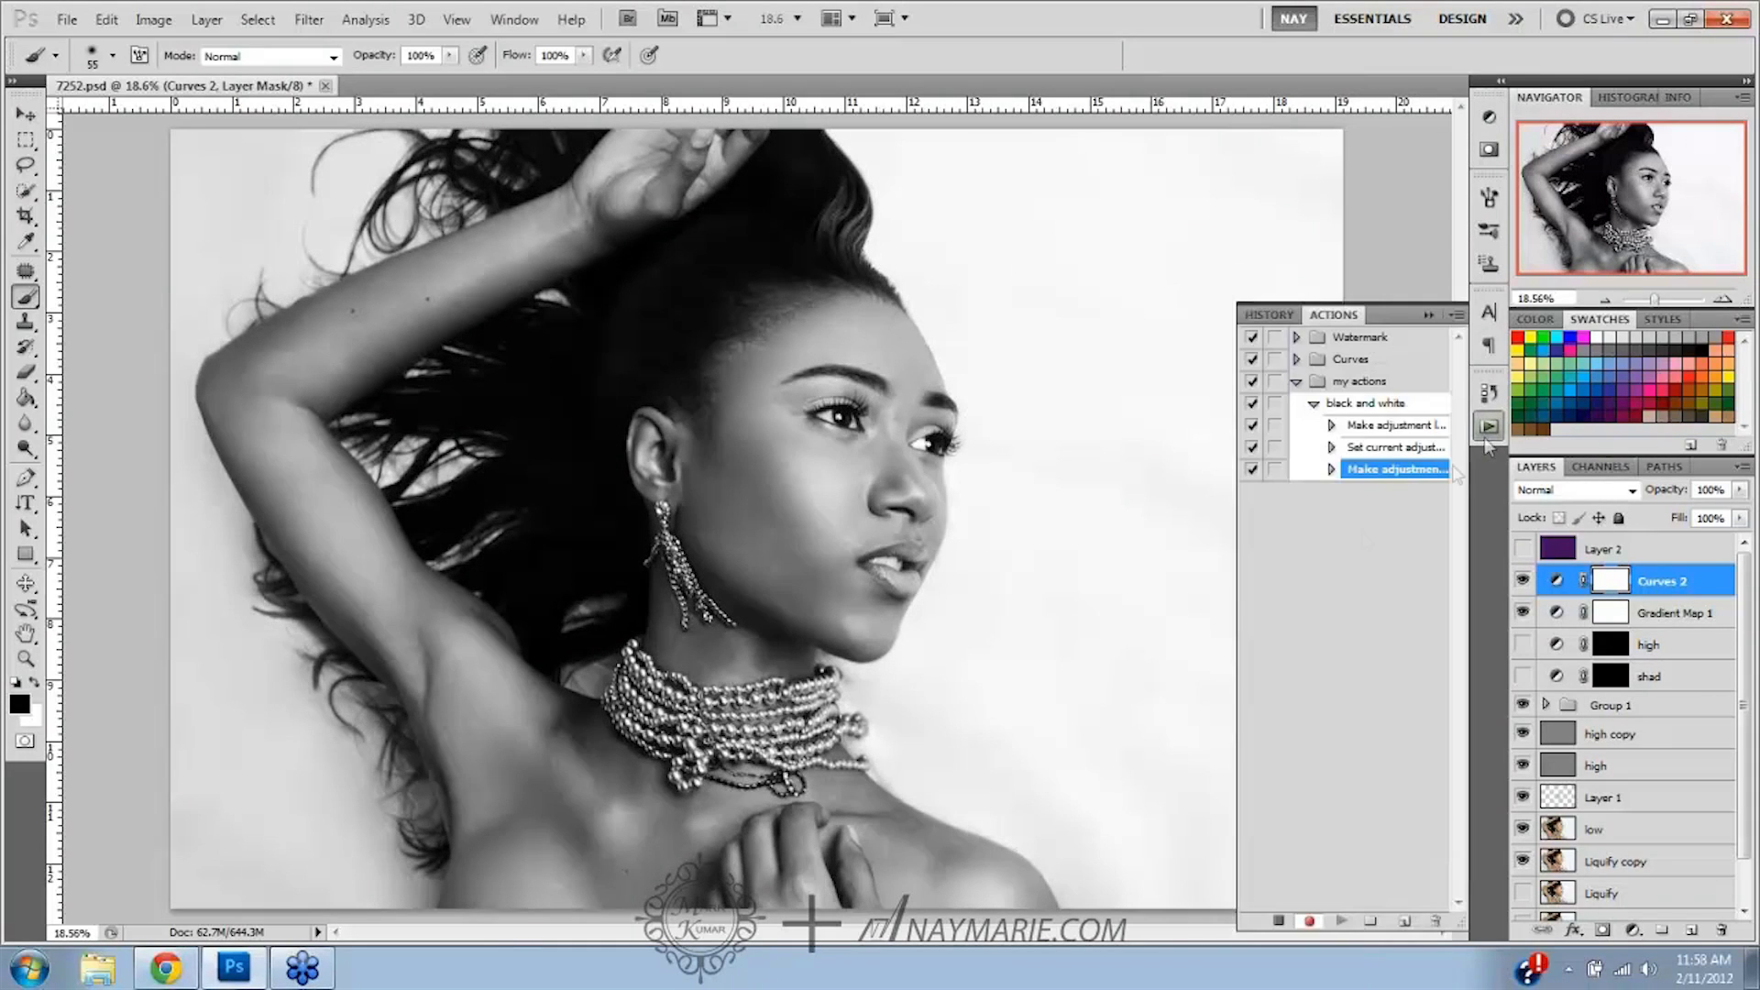
click(1281, 921)
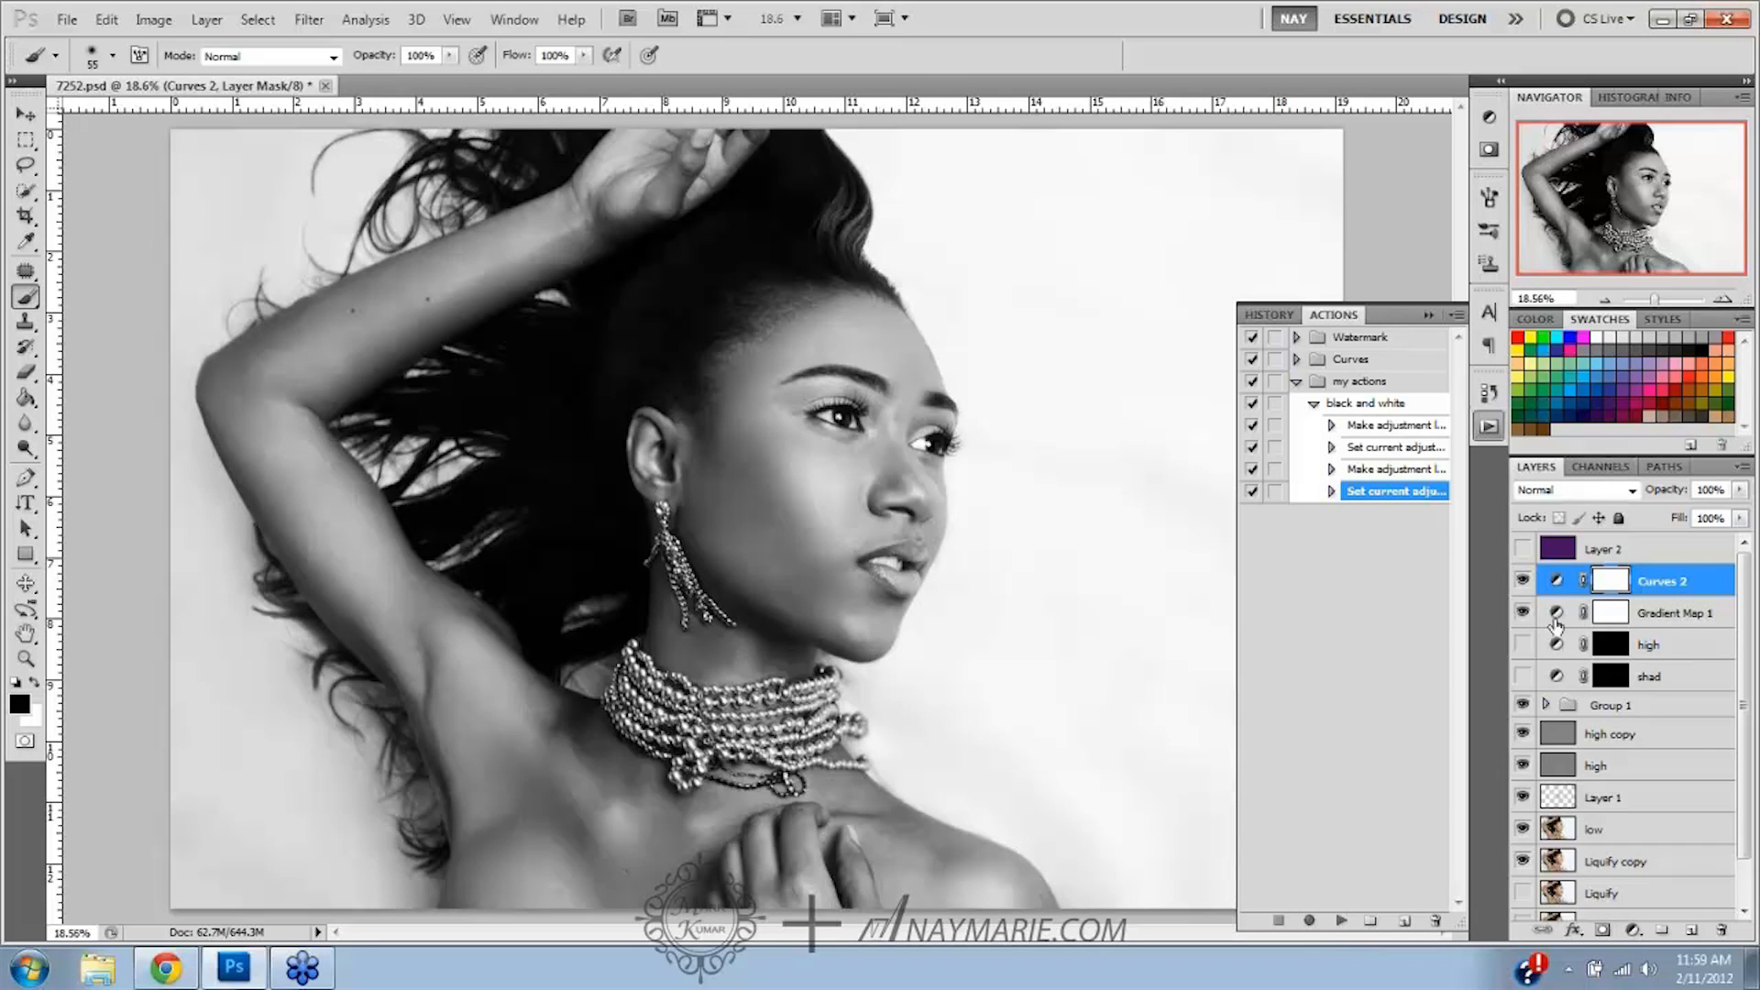
Delete Gradient Map 1 and Curves 2, then replay the 'black and white' action
shift+click(1706, 625)
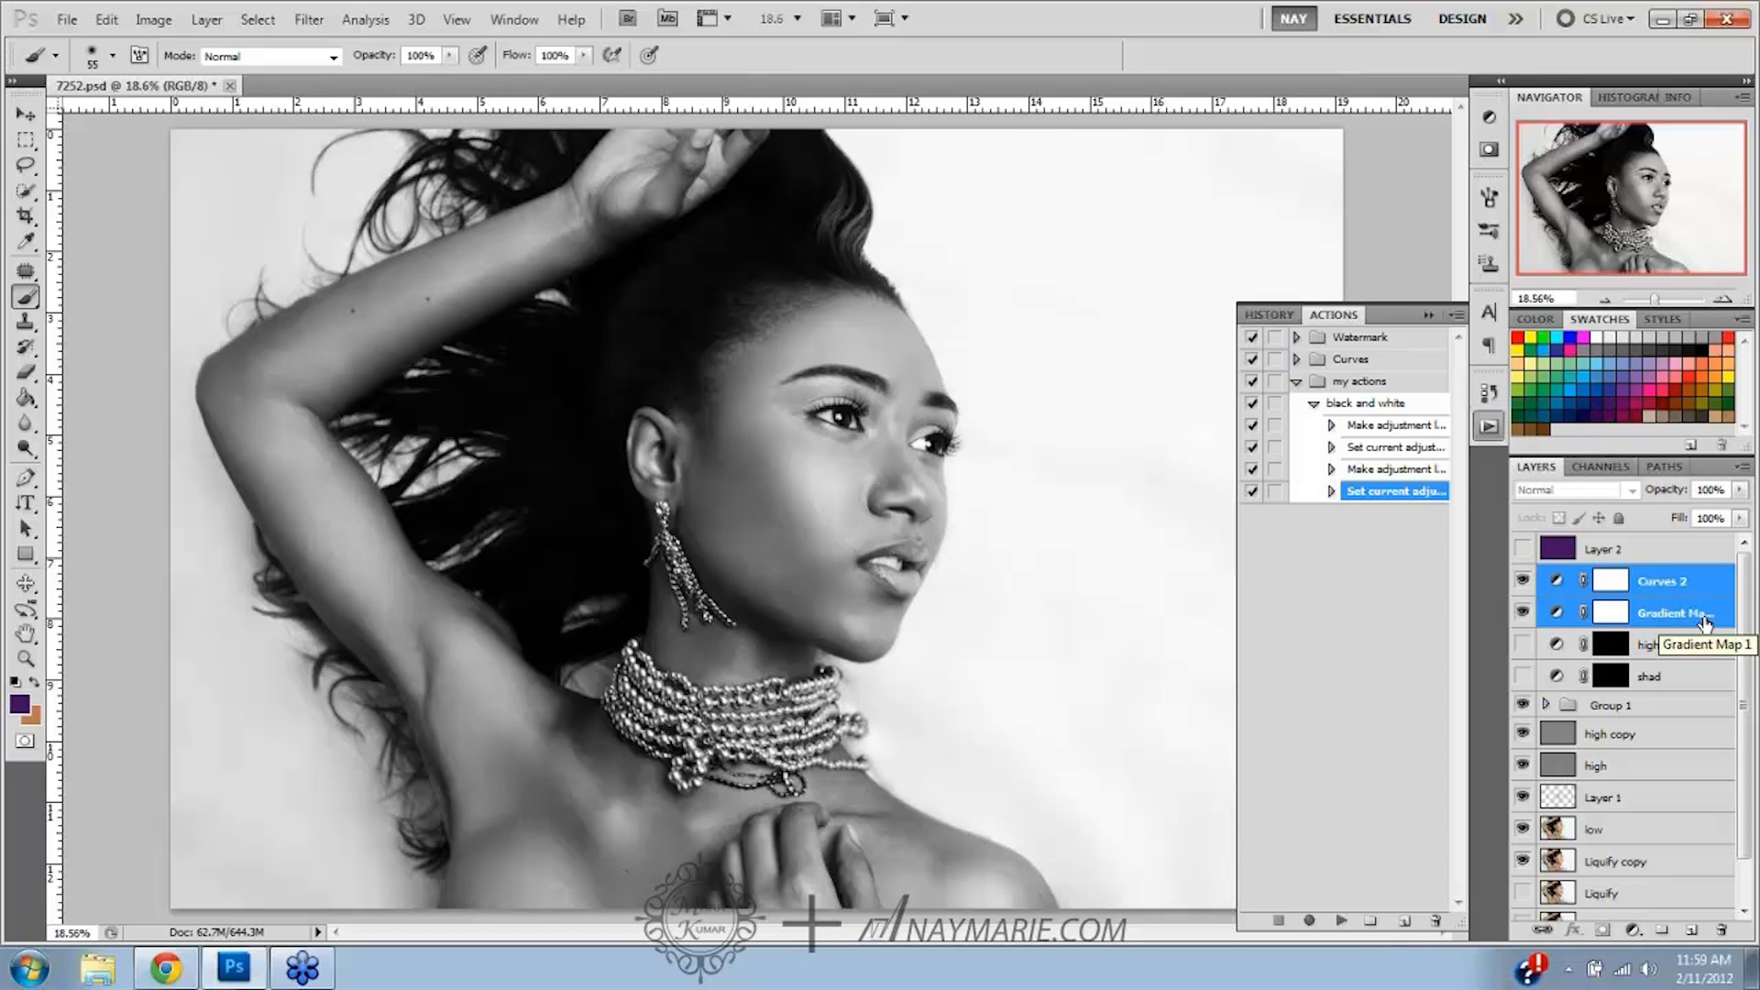
key(Delete)
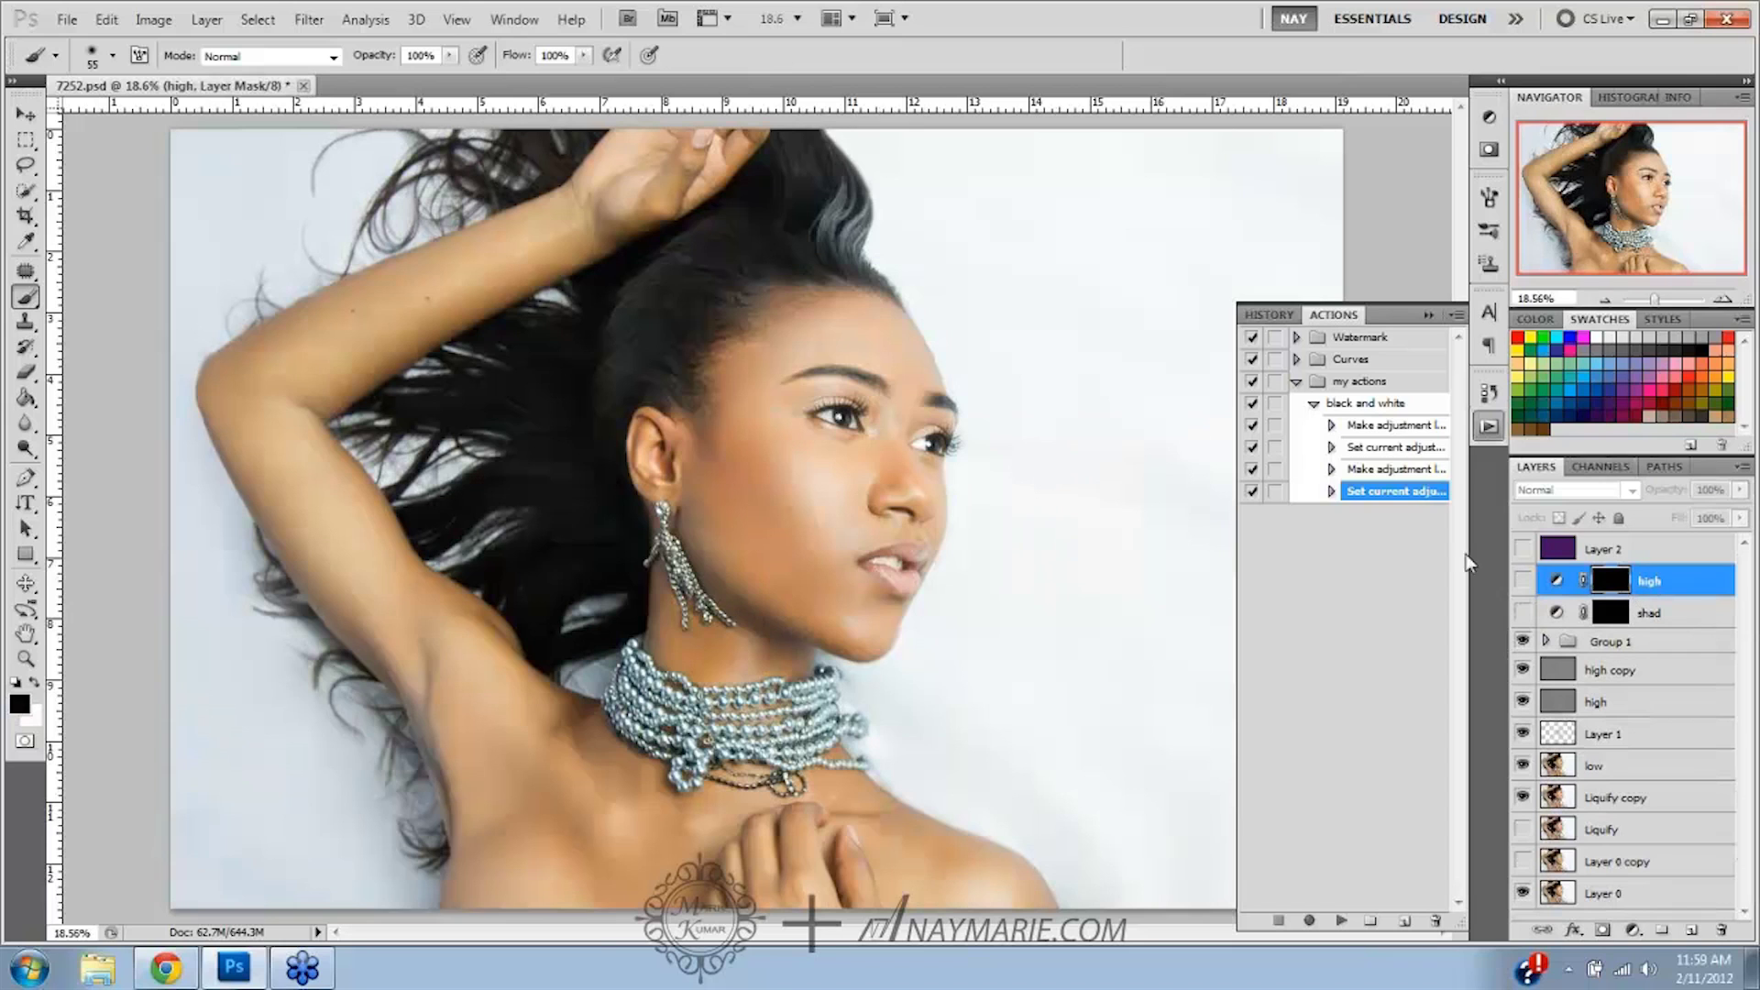
click(1373, 403)
click(1342, 922)
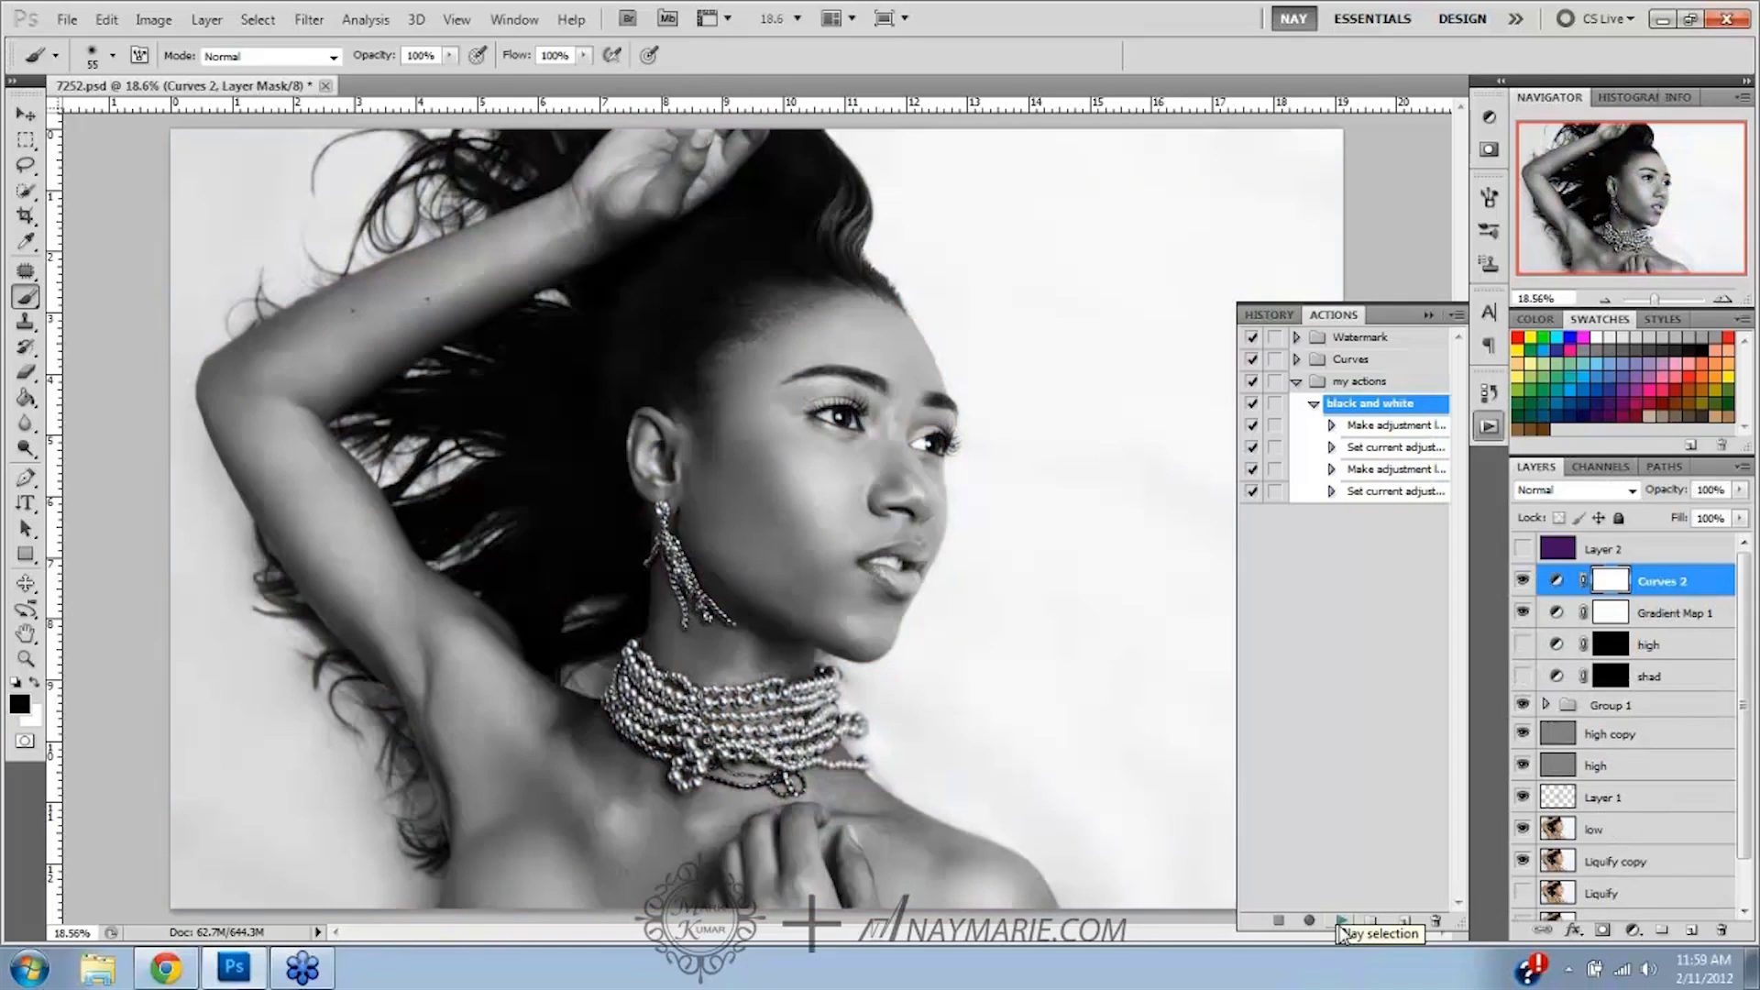